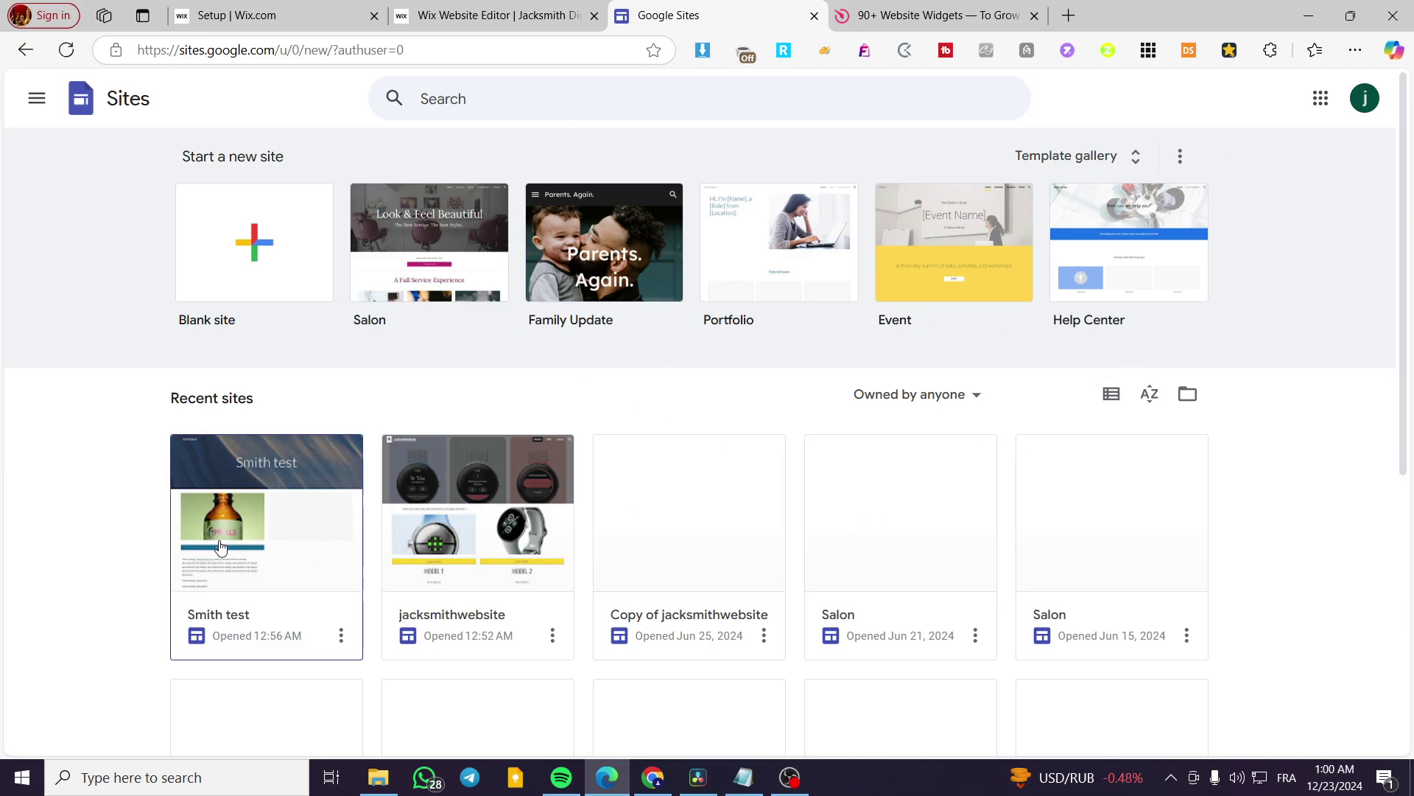
Open the Smith test site from Recent sites and look over its image, text and empty placeholder.
{"action": "left_click", "coordinate": [293, 547]}
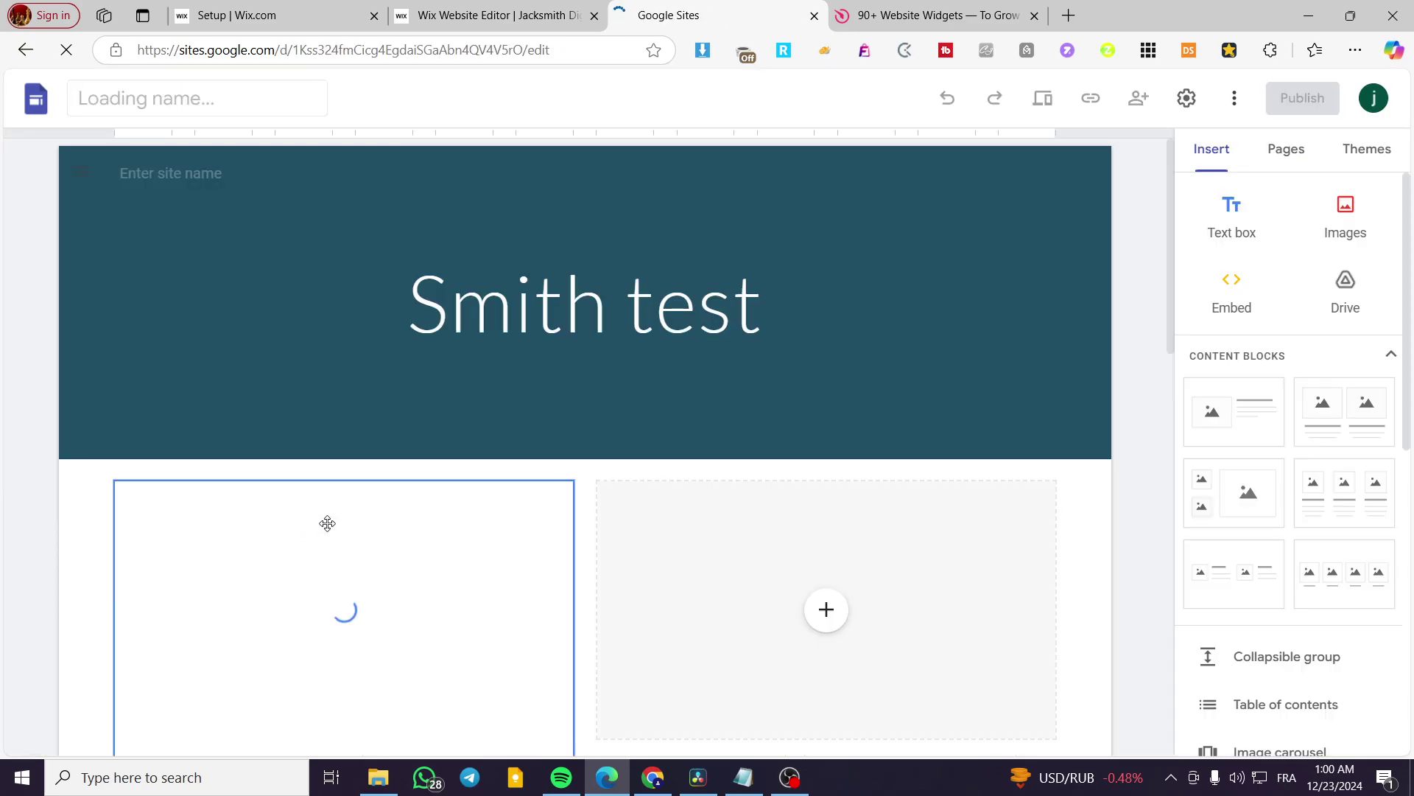
{"action": "scroll", "coordinate": [1134, 302], "scroll_direction": "down", "scroll_amount": 7}
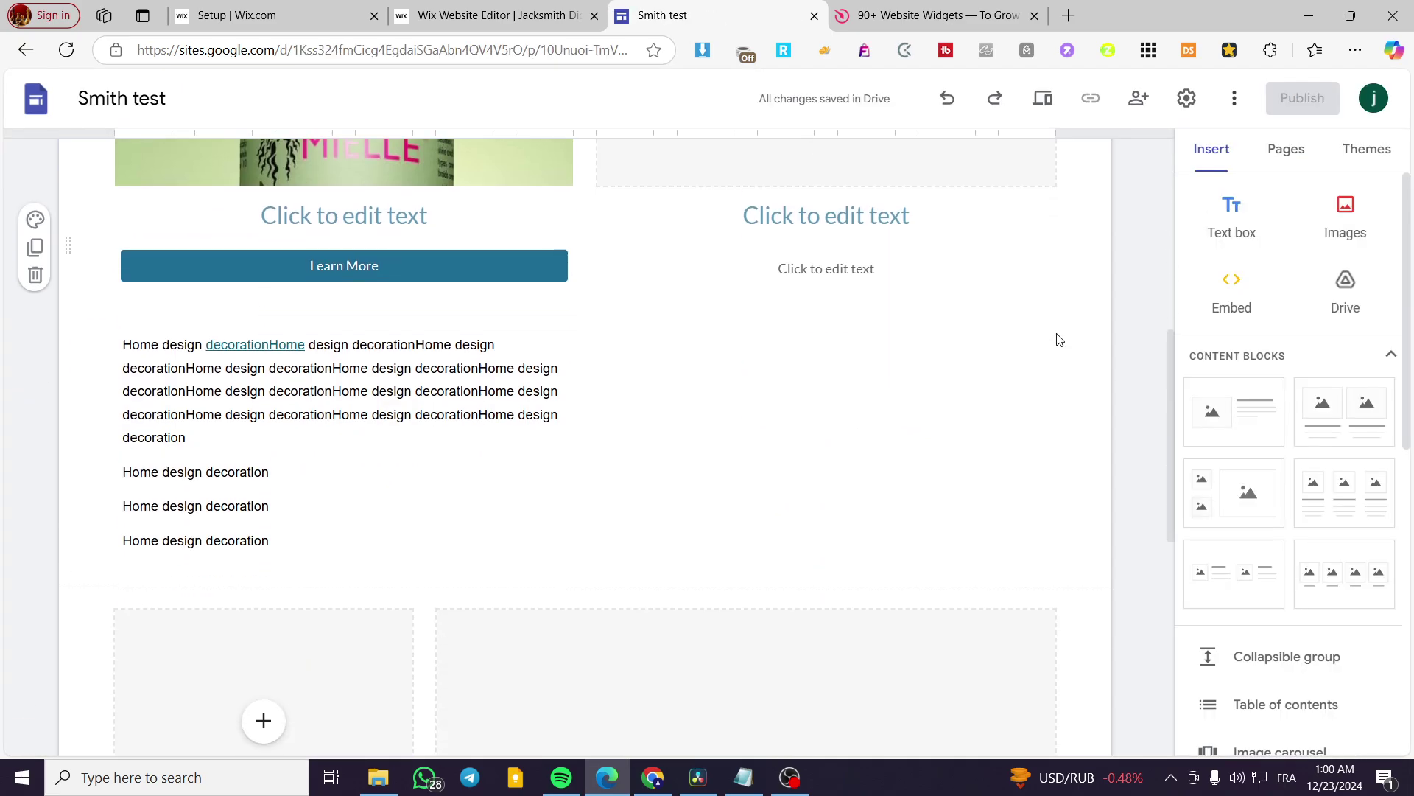
{"action": "scroll", "coordinate": [1059, 337], "scroll_direction": "up", "scroll_amount": 2}
{"action": "scroll", "coordinate": [1059, 338], "scroll_direction": "up", "scroll_amount": 1}
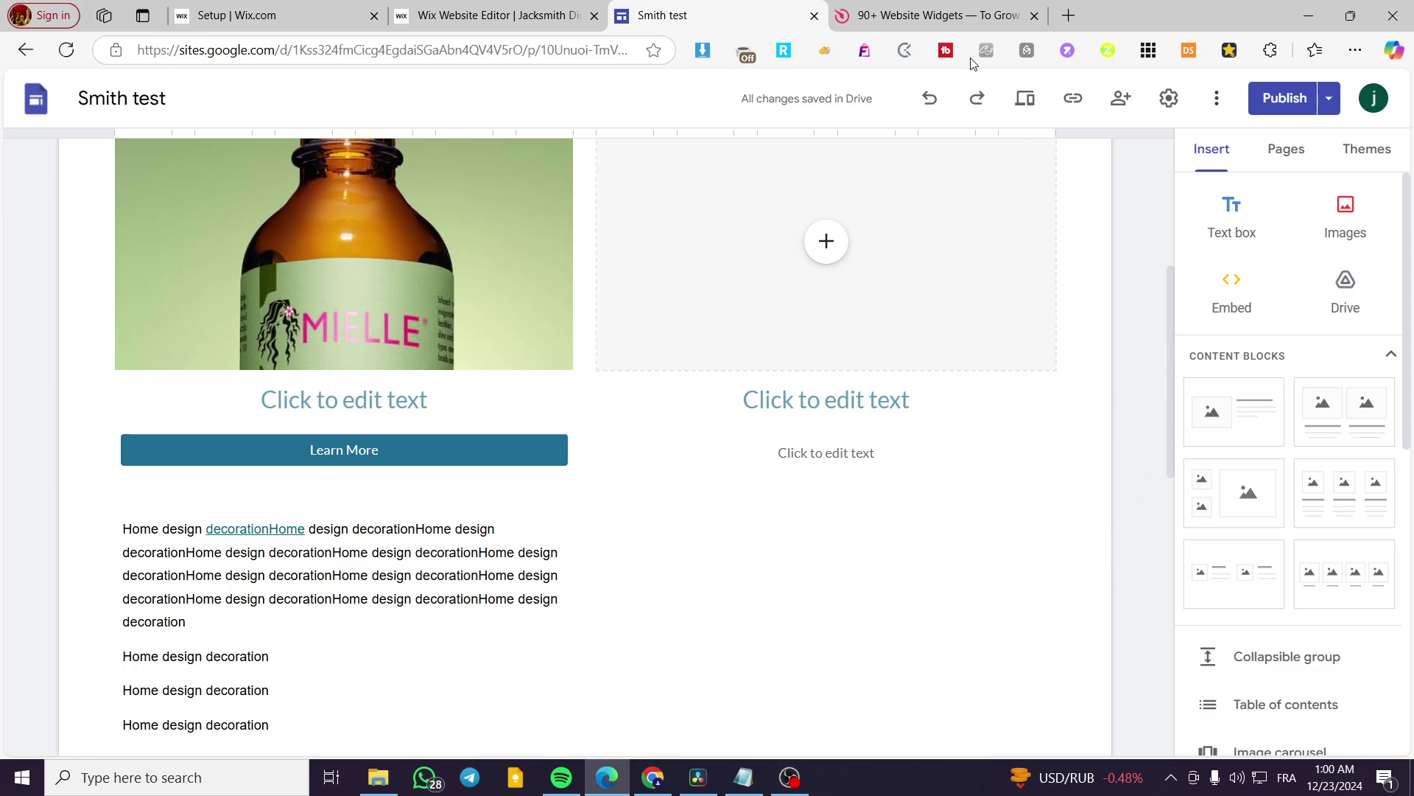
In Elfsight, open the Audio Player widget from the Widgets catalogue's Audio category.
{"action": "left_click", "coordinate": [930, 15]}
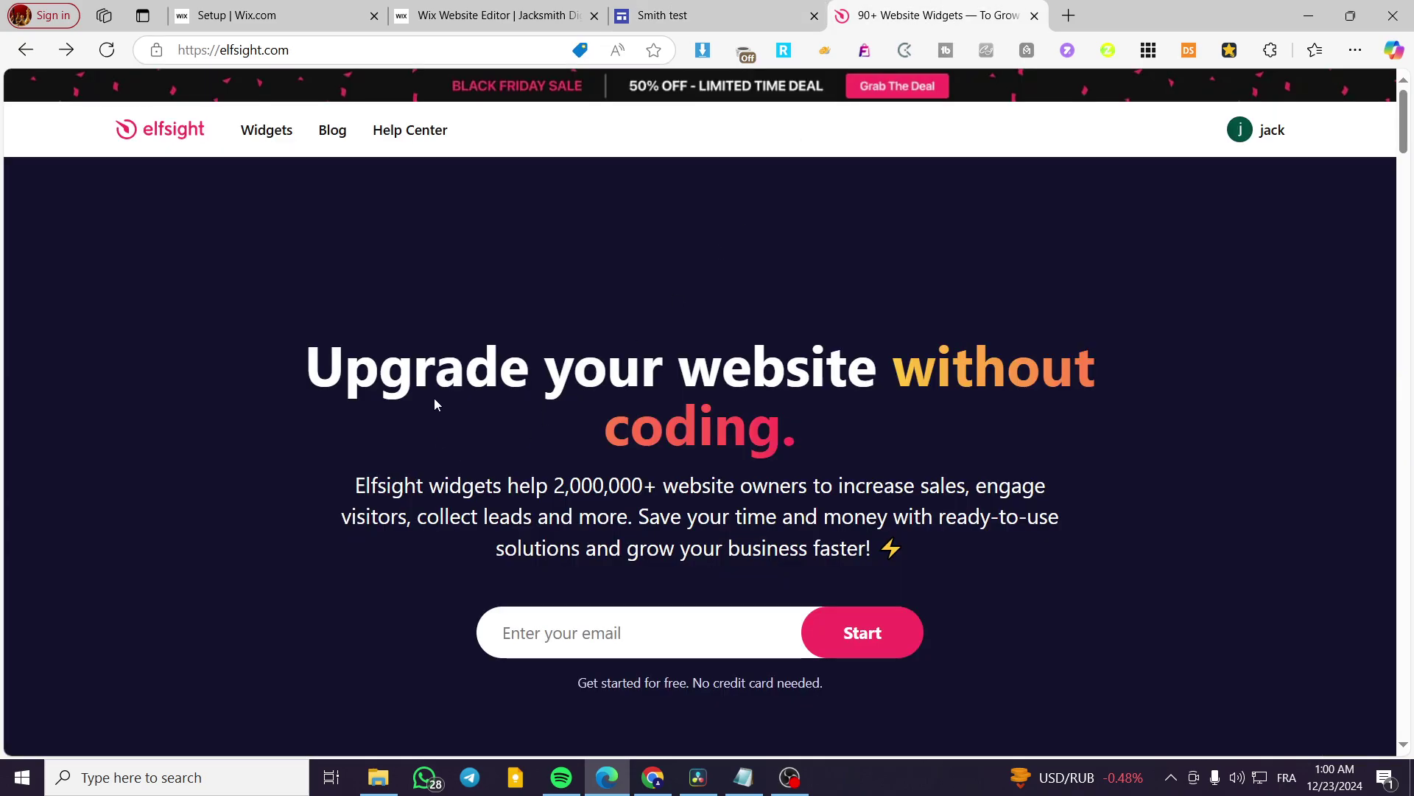
{"action": "mouse_move", "coordinate": [269, 139]}
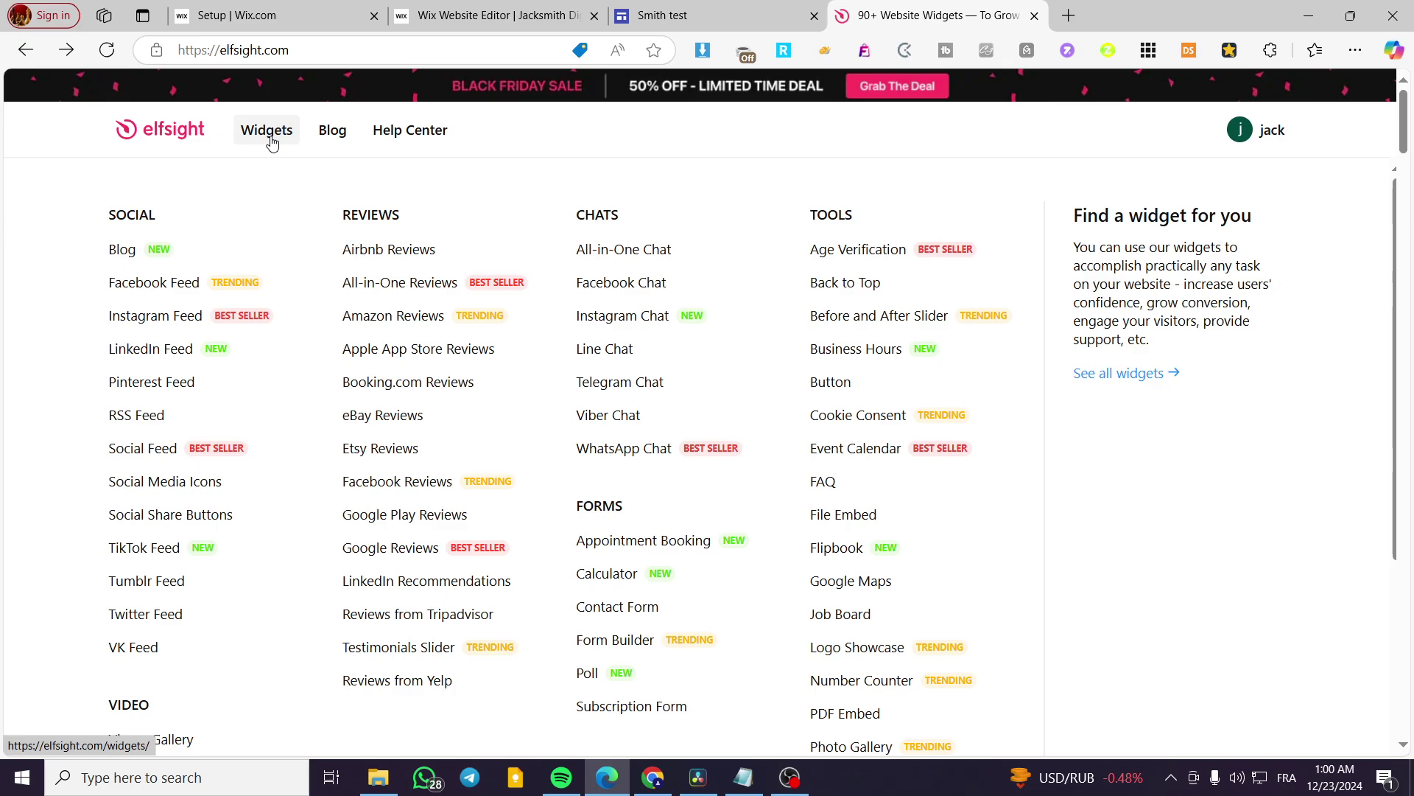
{"action": "scroll", "coordinate": [229, 434], "scroll_direction": "down", "scroll_amount": 5}
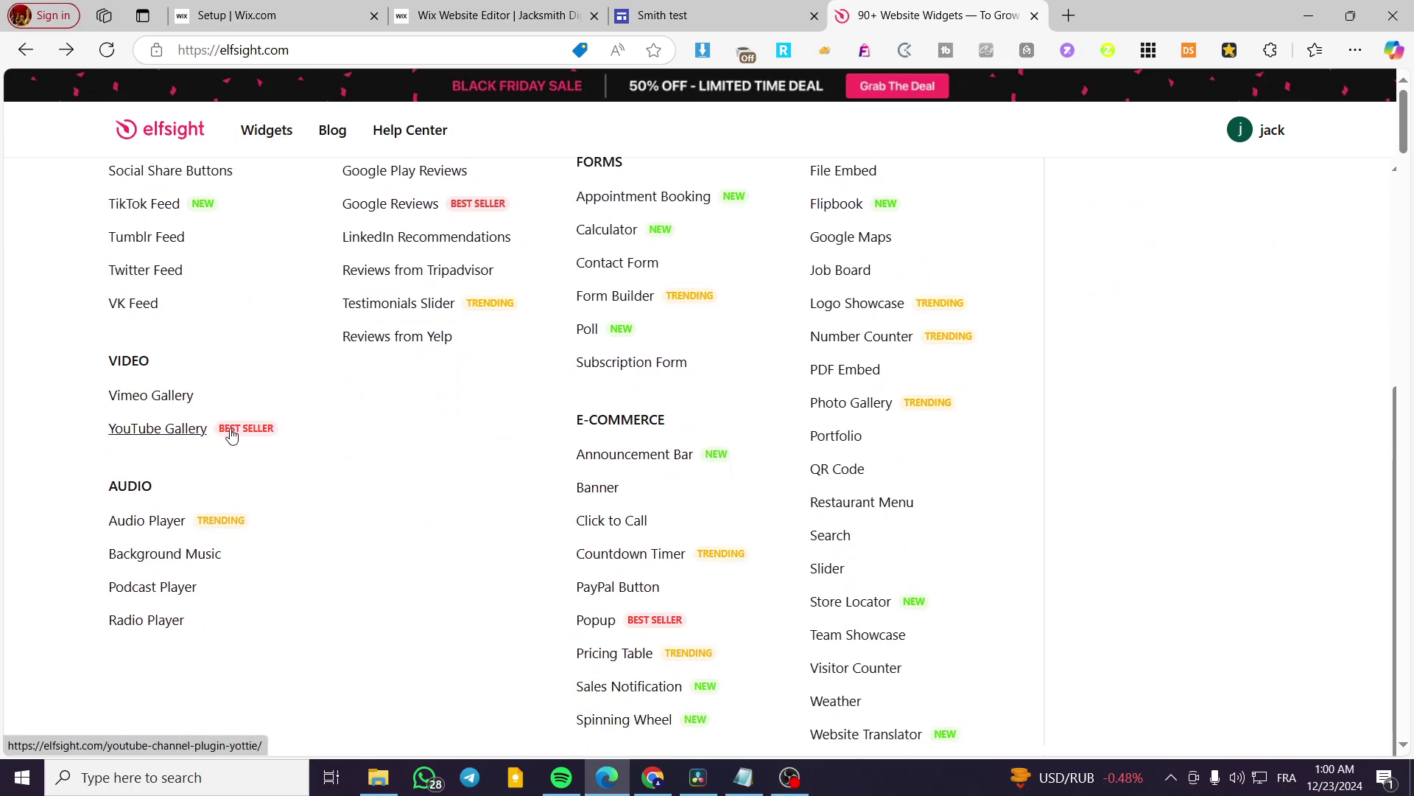
{"action": "left_click", "coordinate": [160, 529]}
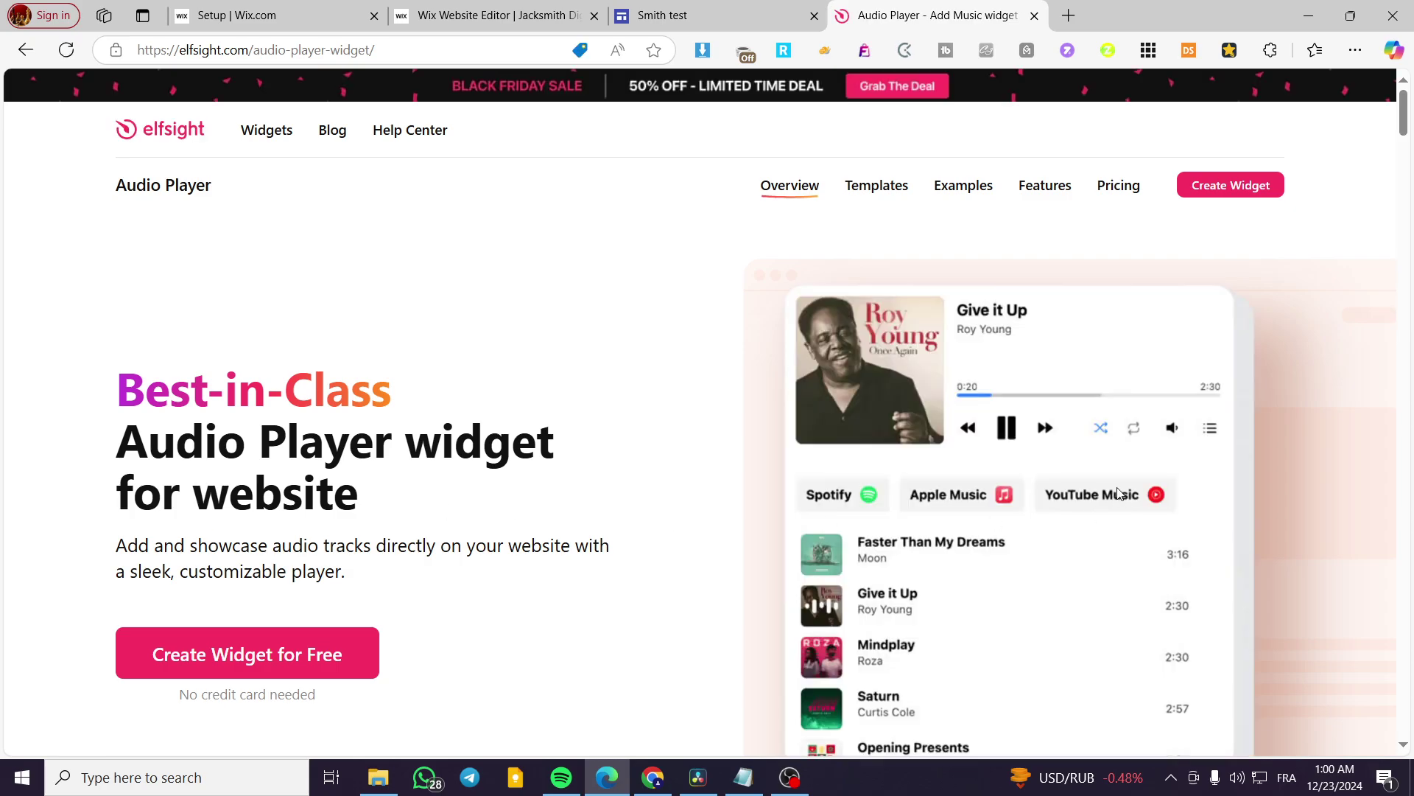
Jump to the Audio Player's free widget creation section, briefly checking the Smith test tab.
{"action": "left_click", "coordinate": [248, 654]}
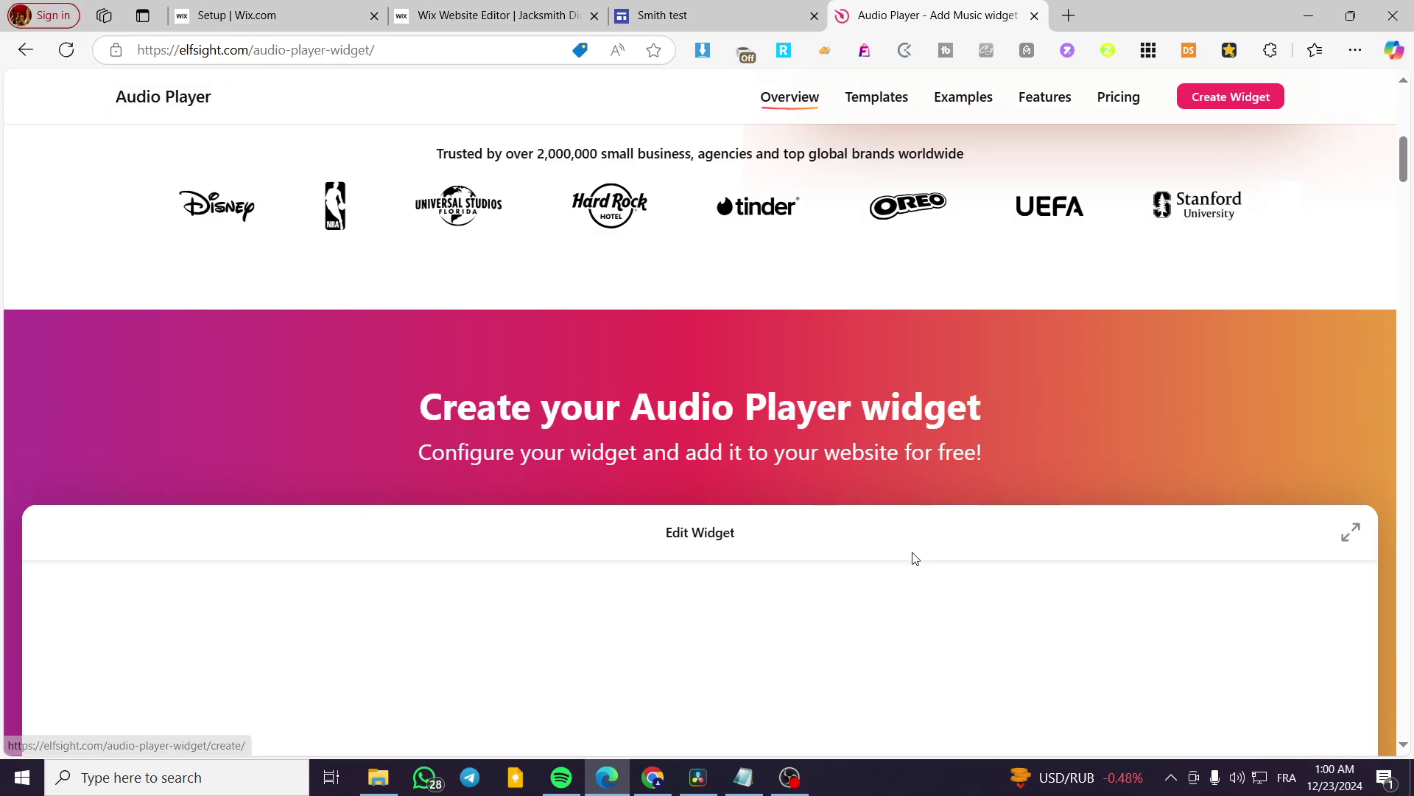
{"action": "scroll", "coordinate": [713, 533], "scroll_direction": "down", "scroll_amount": 3}
{"action": "scroll", "coordinate": [767, 545], "scroll_direction": "down", "scroll_amount": 5}
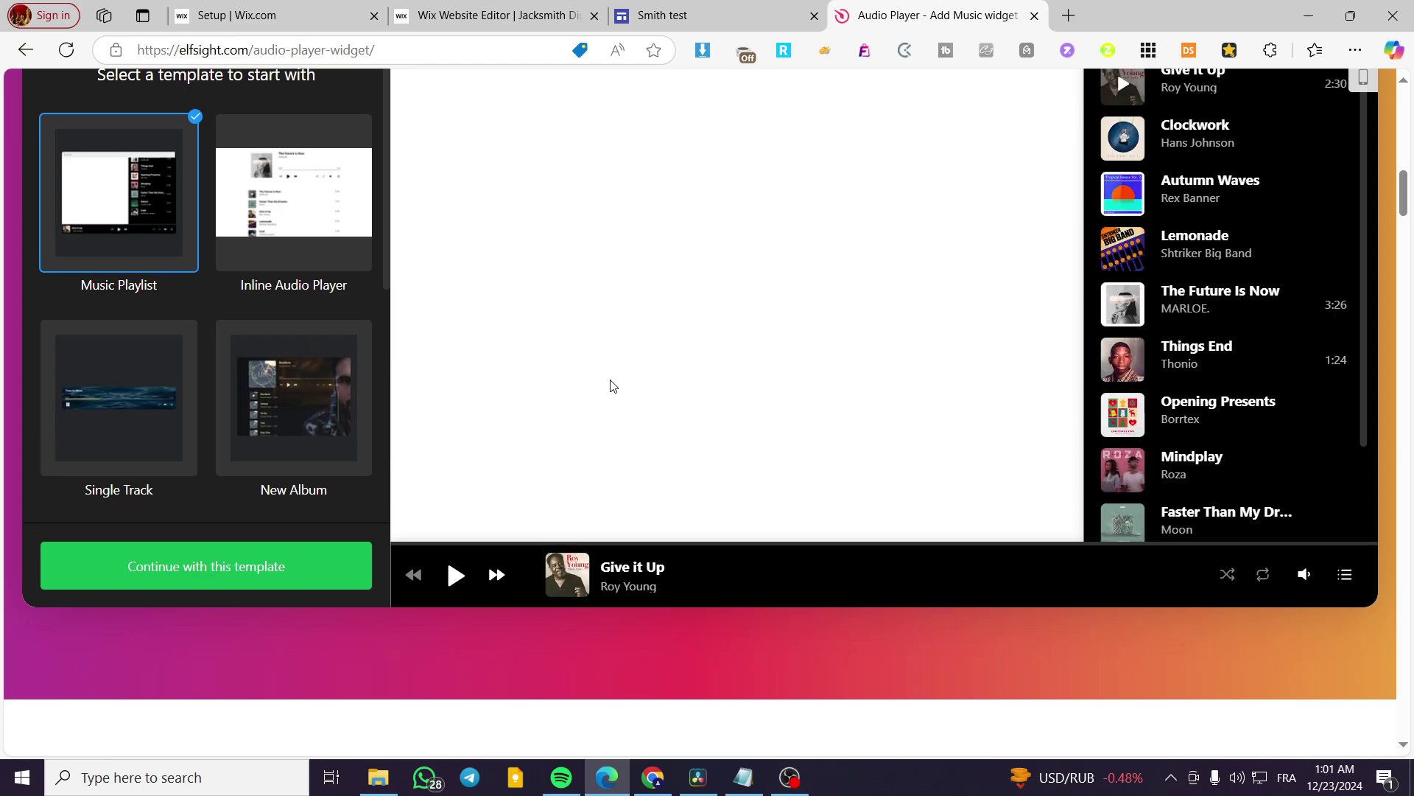
{"action": "scroll", "coordinate": [610, 386], "scroll_direction": "up", "scroll_amount": 2}
{"action": "left_click", "coordinate": [722, 11]}
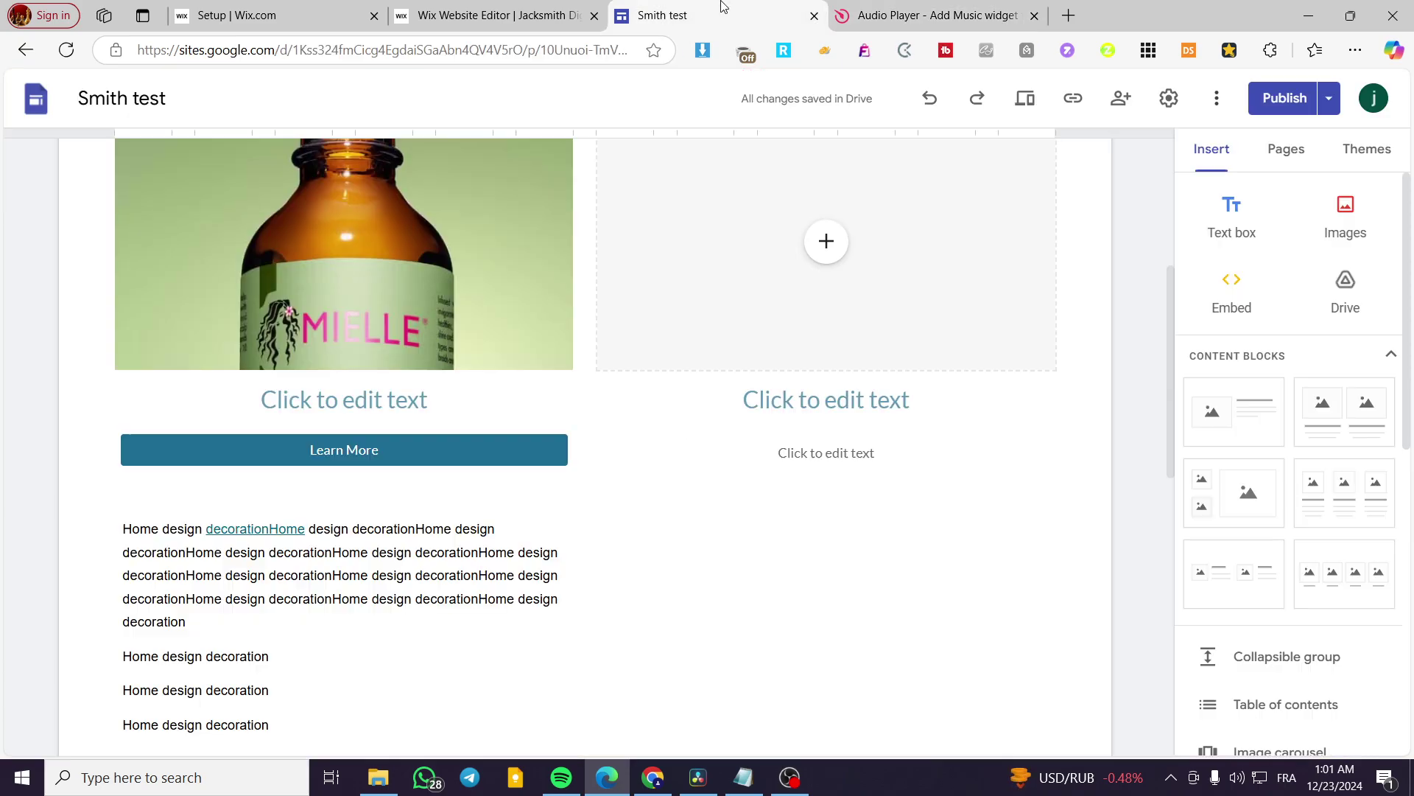
{"action": "left_click", "coordinate": [936, 15]}
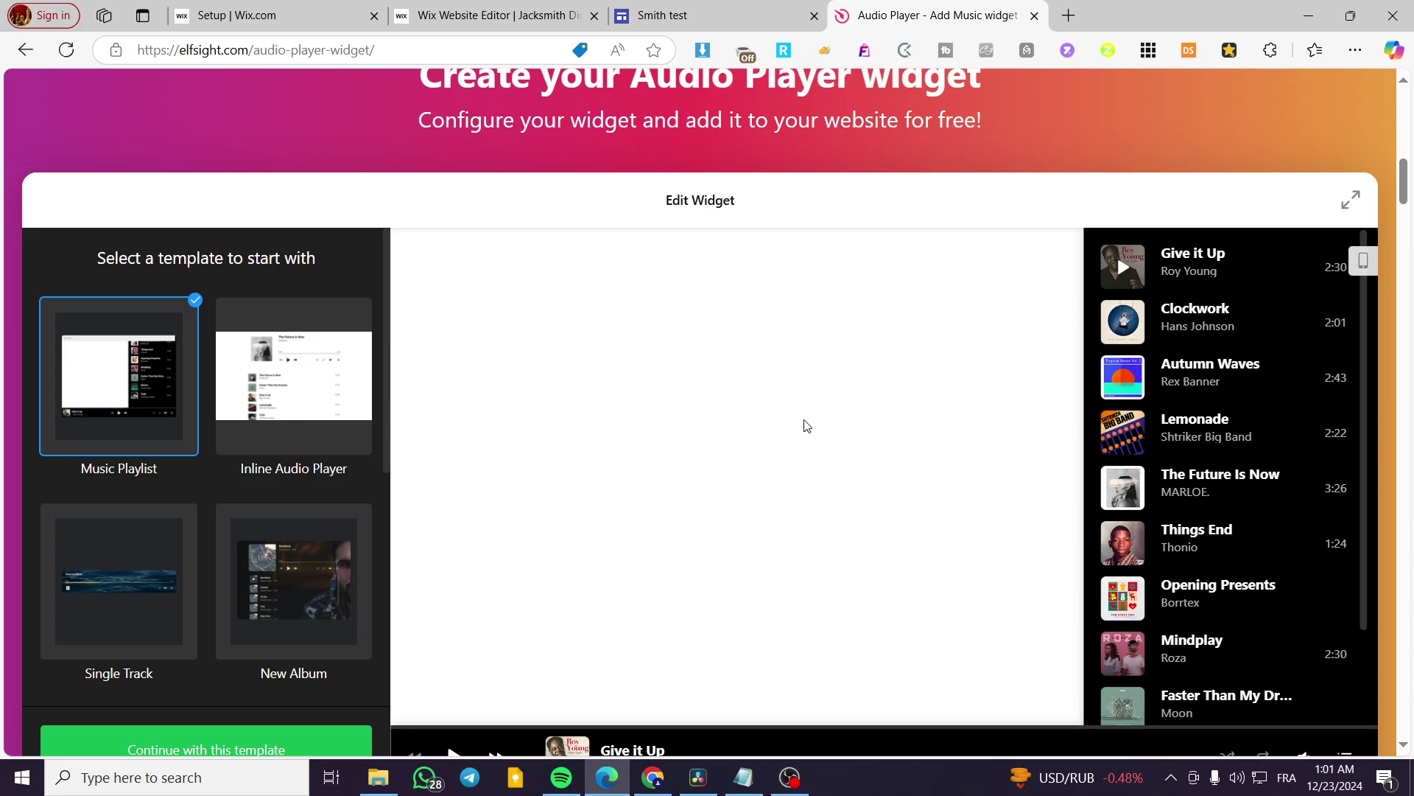
Preview the Inline Audio Player, Music Playlist and Single Track templates, then choose New Album.
{"action": "left_click", "coordinate": [261, 397]}
{"action": "left_click", "coordinate": [186, 407]}
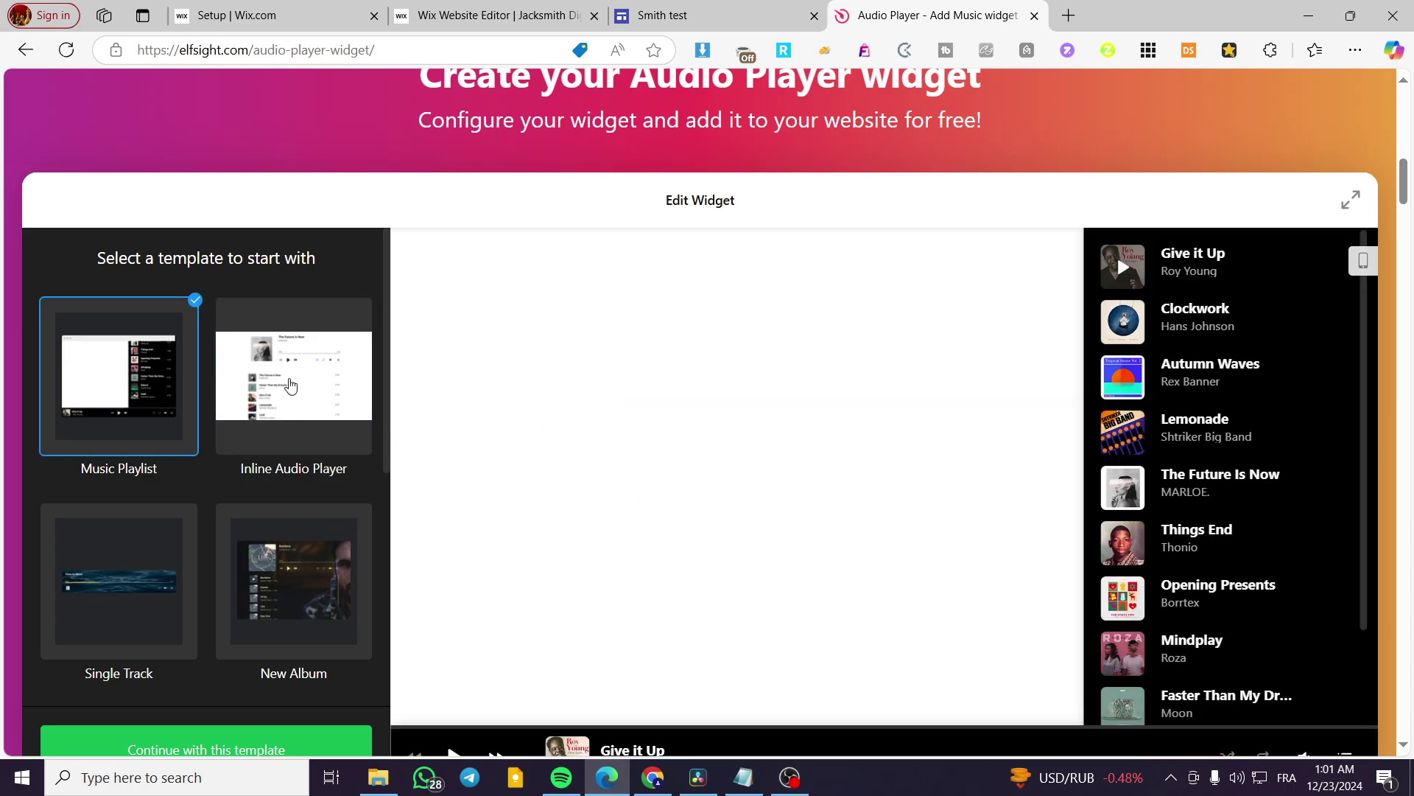
{"action": "left_click", "coordinate": [266, 399]}
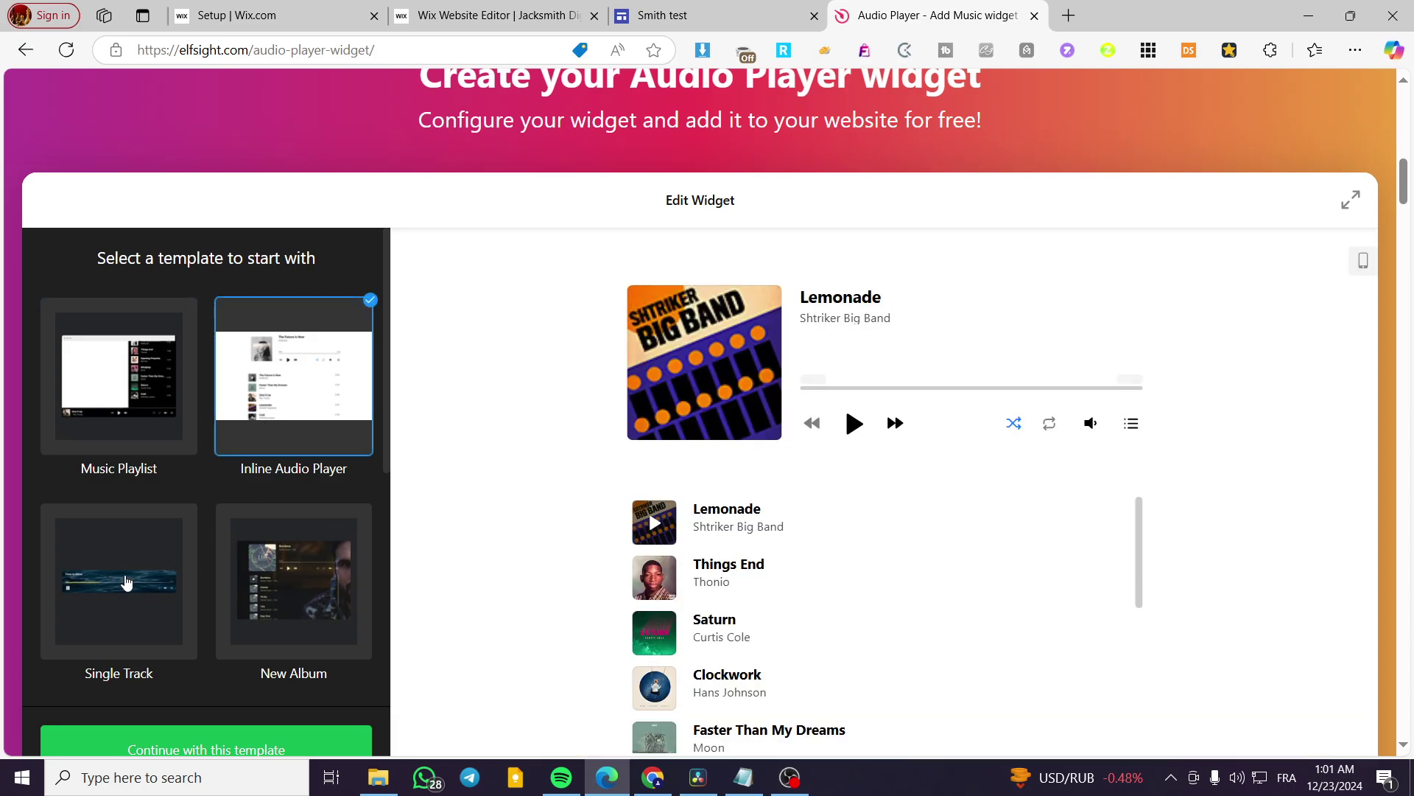
{"action": "left_click", "coordinate": [126, 582]}
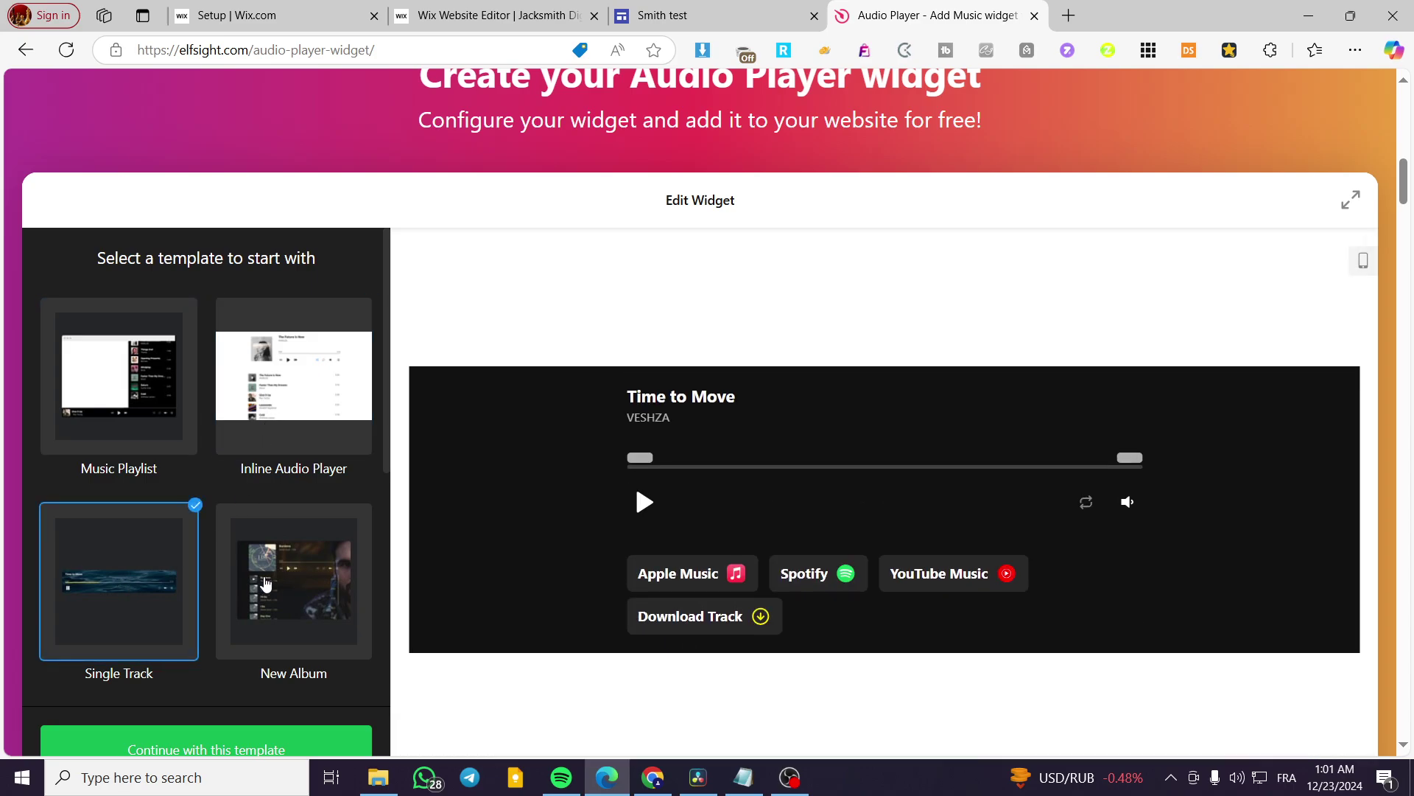
{"action": "left_click", "coordinate": [267, 584]}
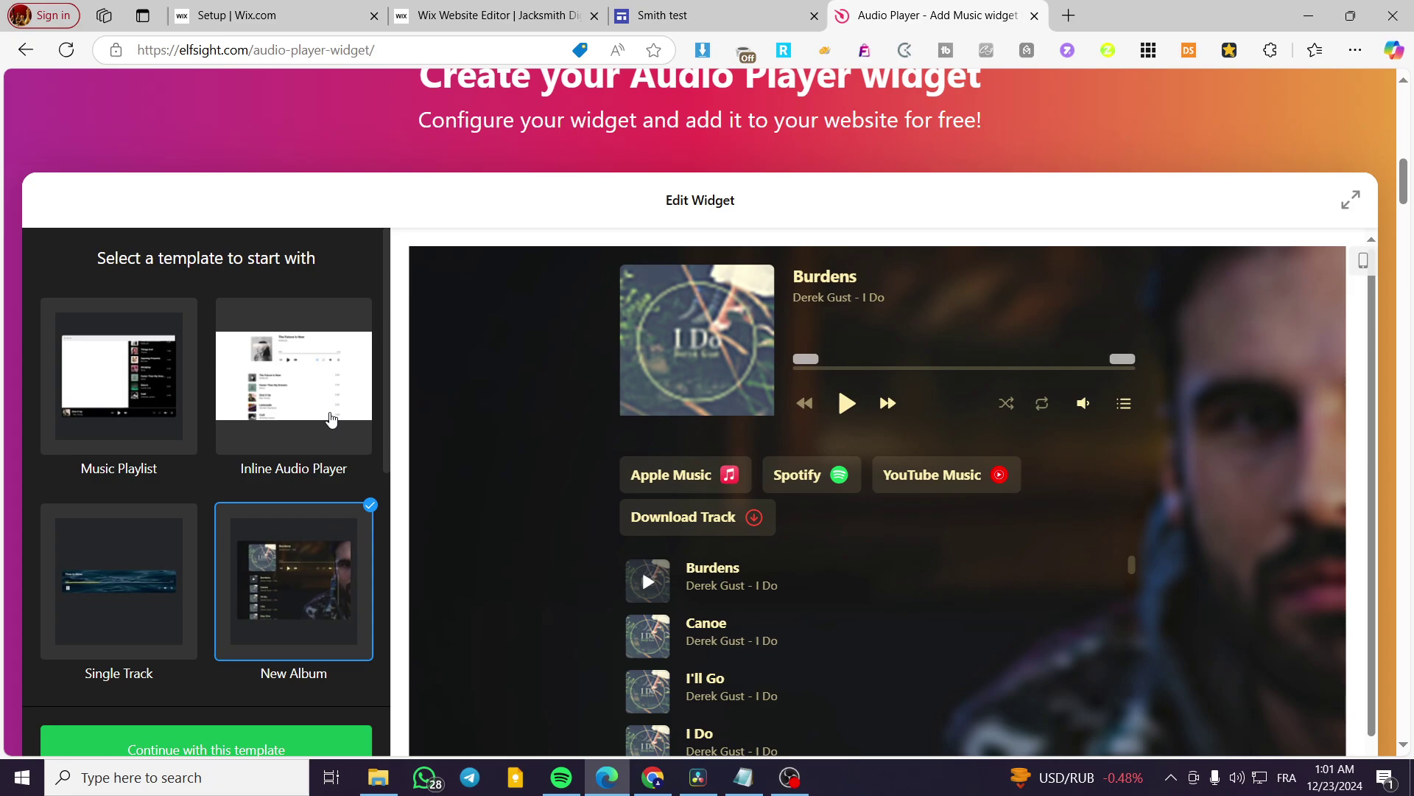
{"action": "left_click", "coordinate": [331, 419]}
{"action": "scroll", "coordinate": [1029, 445], "scroll_direction": "down", "scroll_amount": 3}
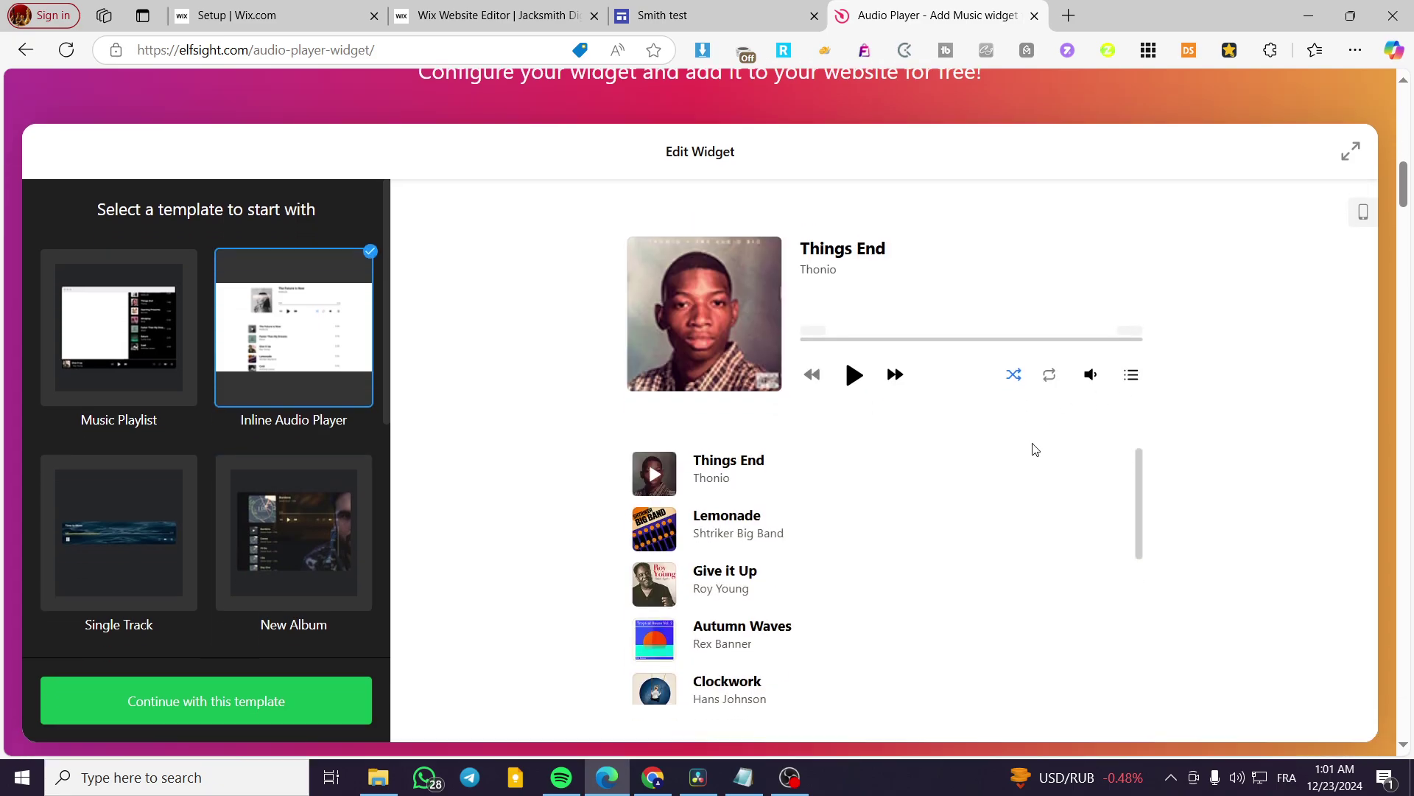
{"action": "scroll", "coordinate": [253, 511], "scroll_direction": "up", "scroll_amount": 1}
{"action": "left_click", "coordinate": [300, 447]}
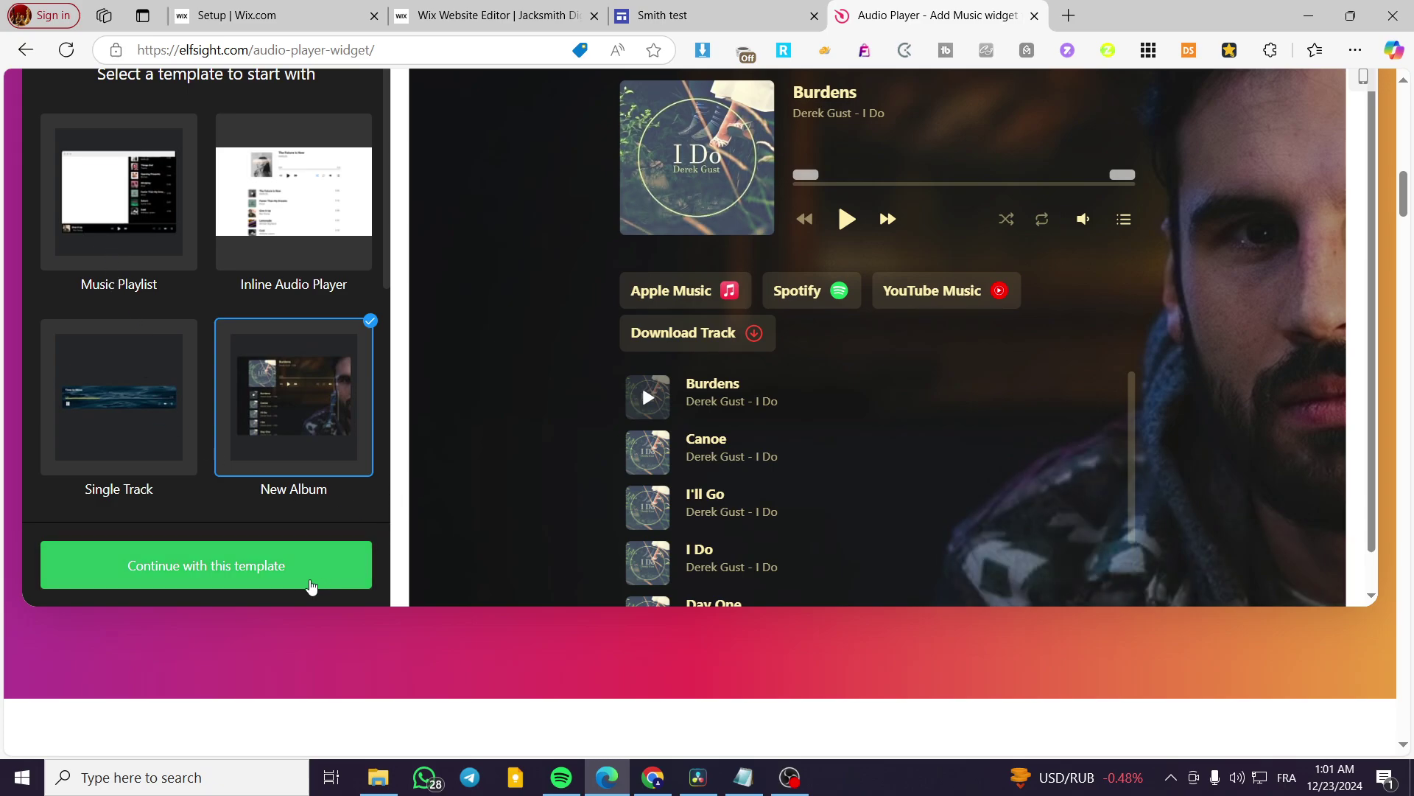
Continue with the New Album template to customize the widget.
{"action": "left_click", "coordinate": [194, 584]}
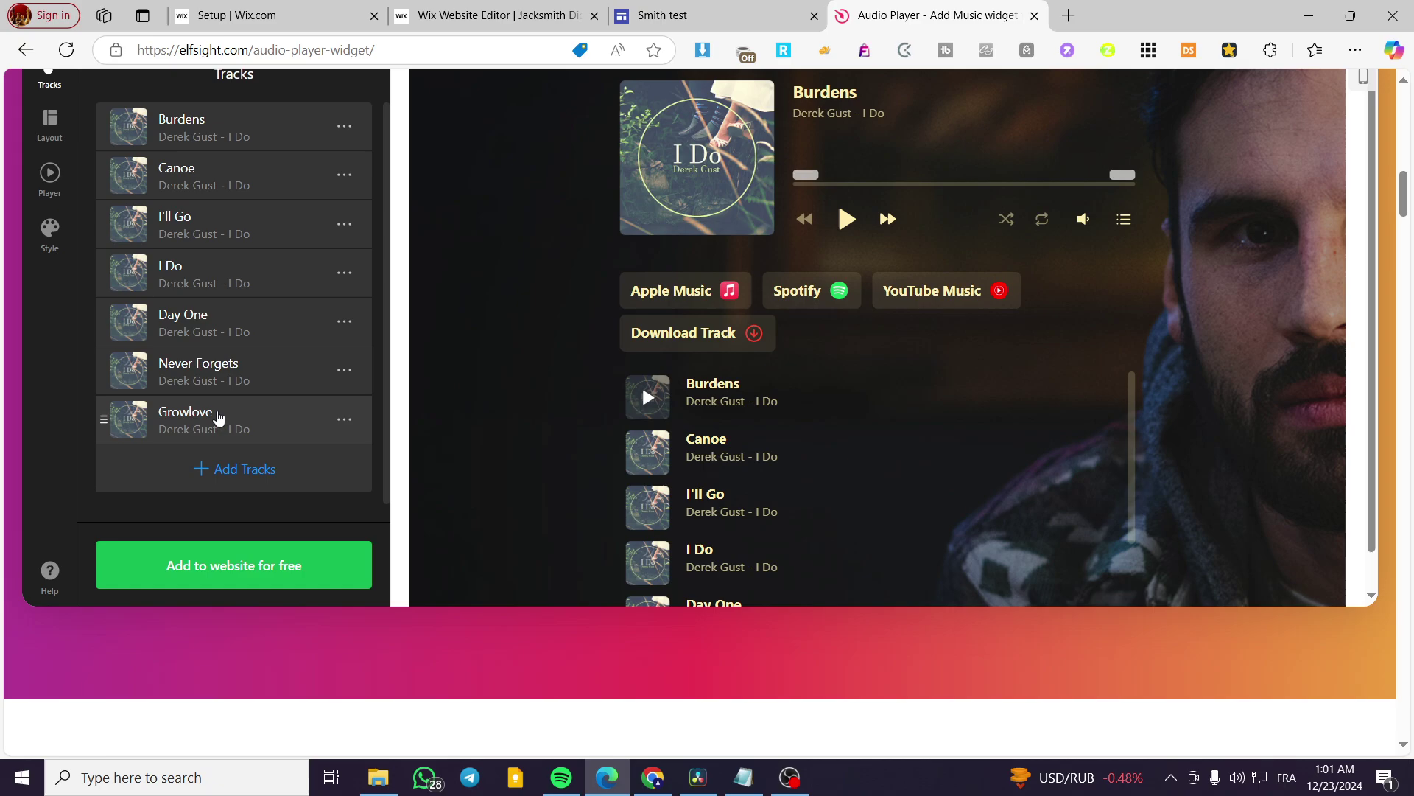
{"action": "scroll", "coordinate": [214, 412], "scroll_direction": "up", "scroll_amount": 3}
{"action": "scroll", "coordinate": [271, 369], "scroll_direction": "down", "scroll_amount": 1}
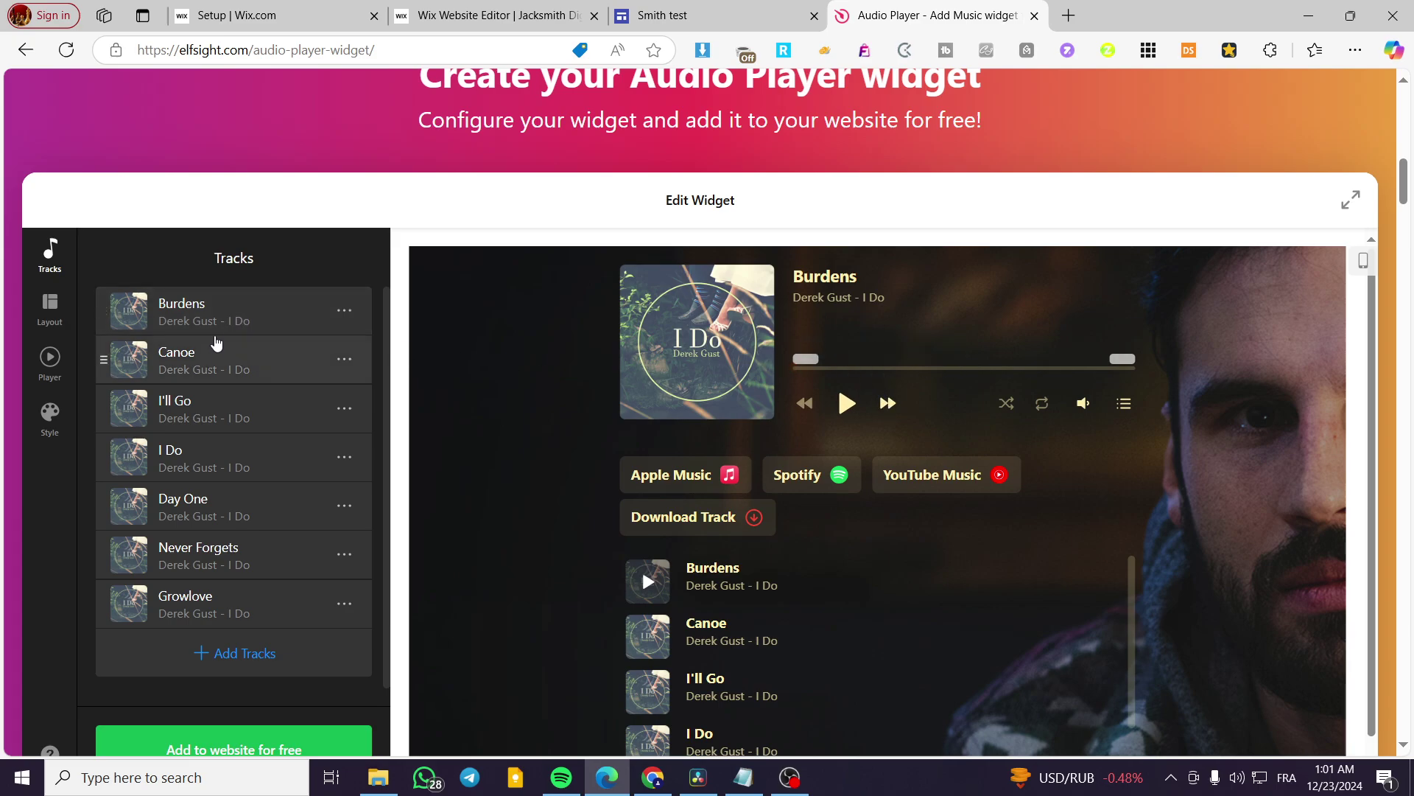
Open the Burdens track's edit settings, view Replace Track options, then cancel without changes.
{"action": "left_click", "coordinate": [347, 312]}
{"action": "left_click", "coordinate": [355, 350]}
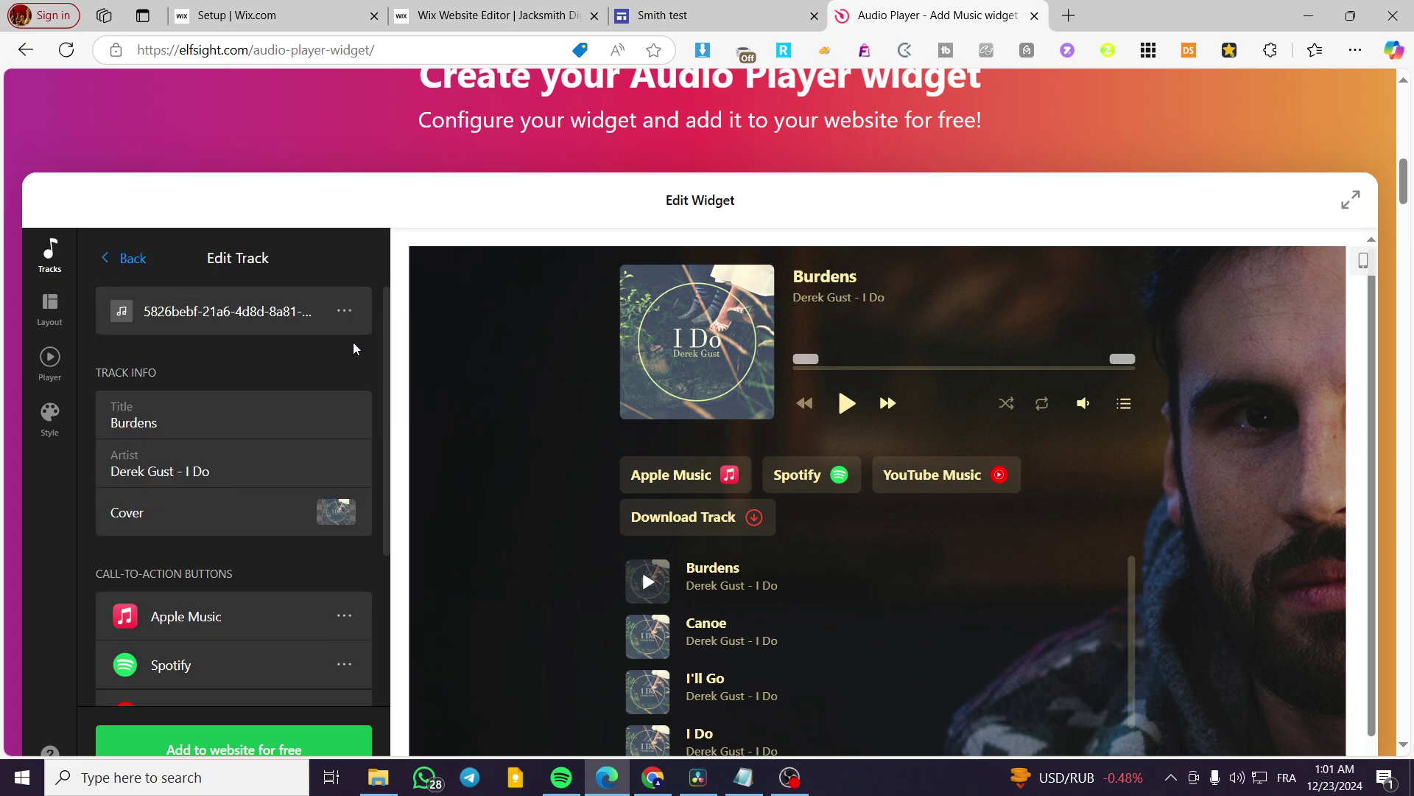
{"action": "left_click", "coordinate": [343, 313]}
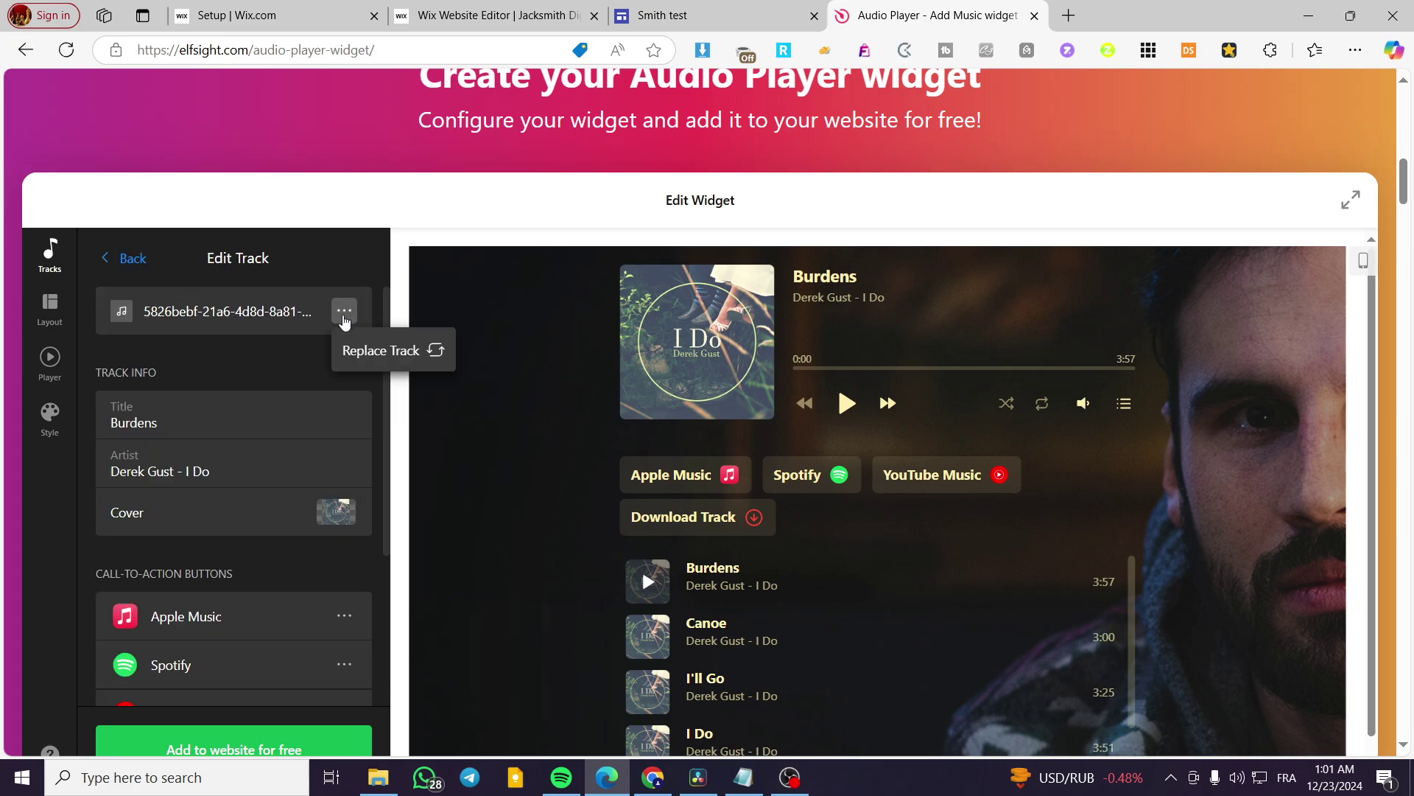
{"action": "left_click", "coordinate": [404, 338]}
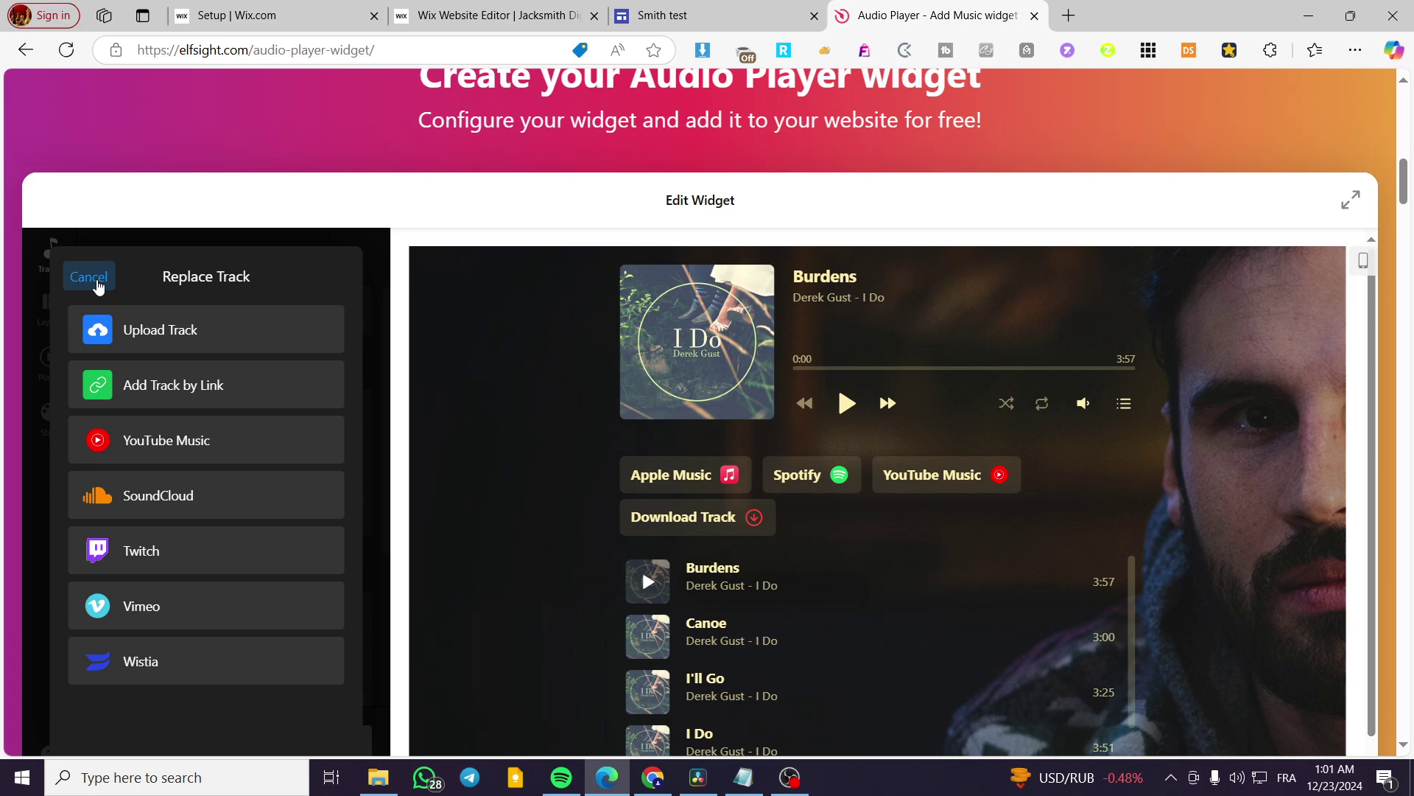
{"action": "left_click", "coordinate": [88, 278]}
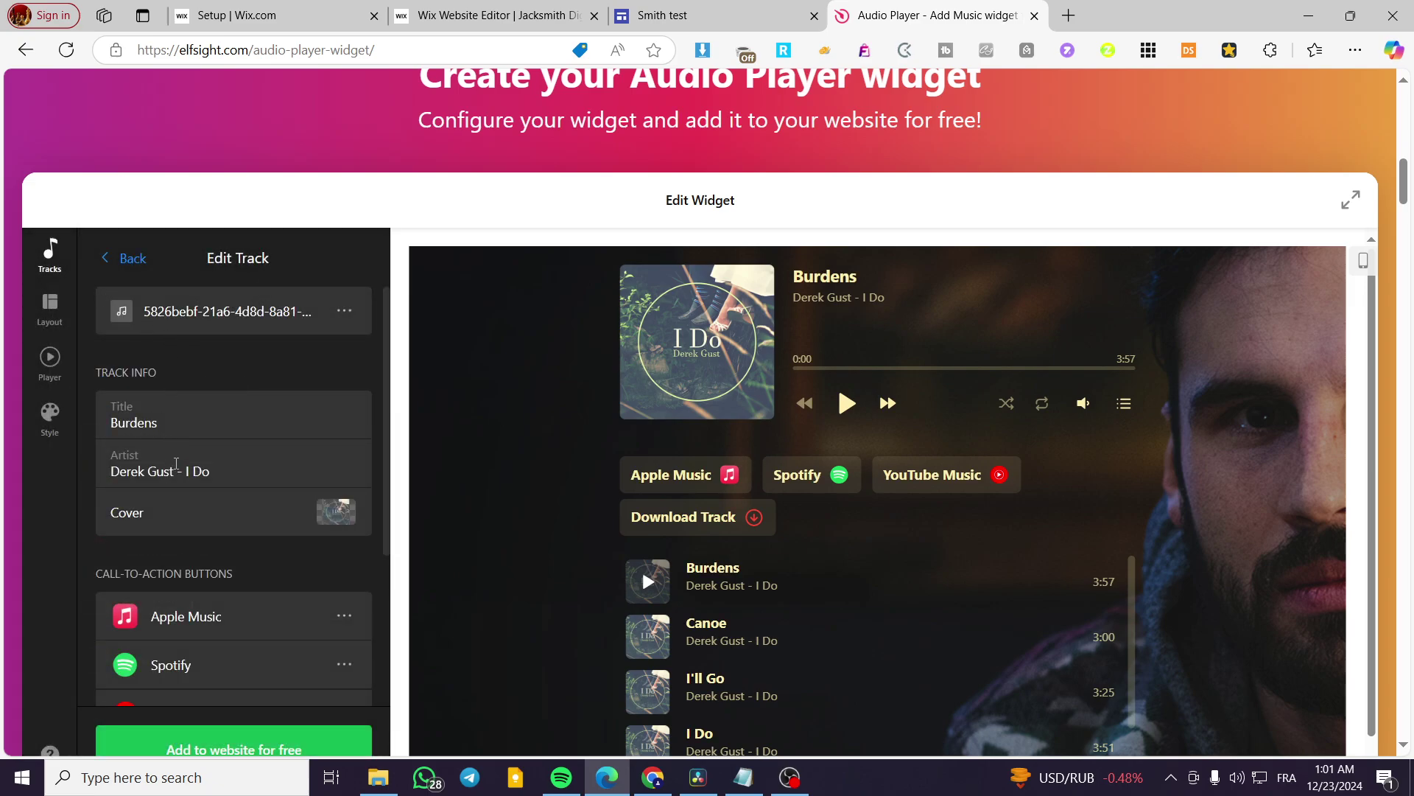
{"action": "scroll", "coordinate": [202, 434], "scroll_direction": "down", "scroll_amount": 3}
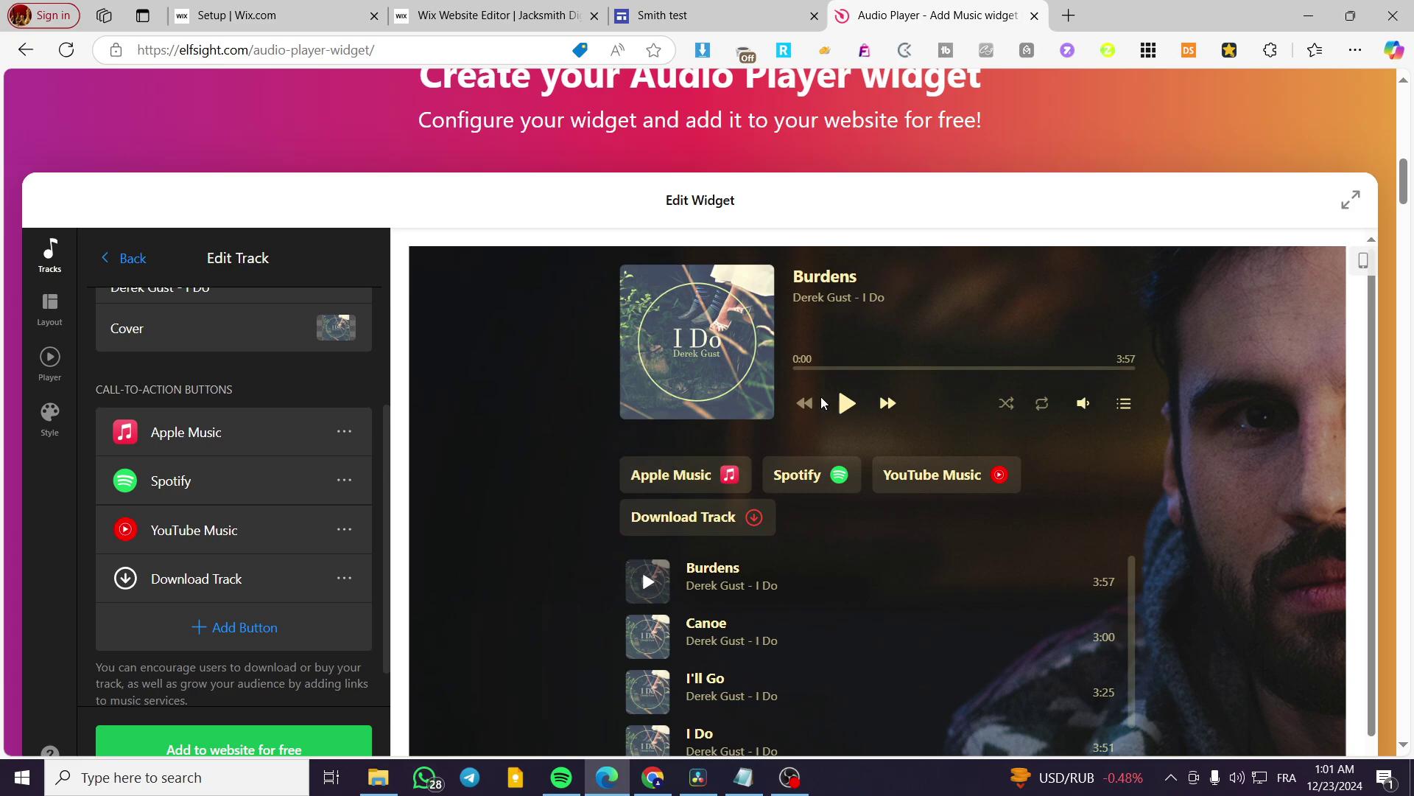
In Layout settings, compare the Floating and Embed layouts and keep Embed.
{"action": "left_click", "coordinate": [125, 259]}
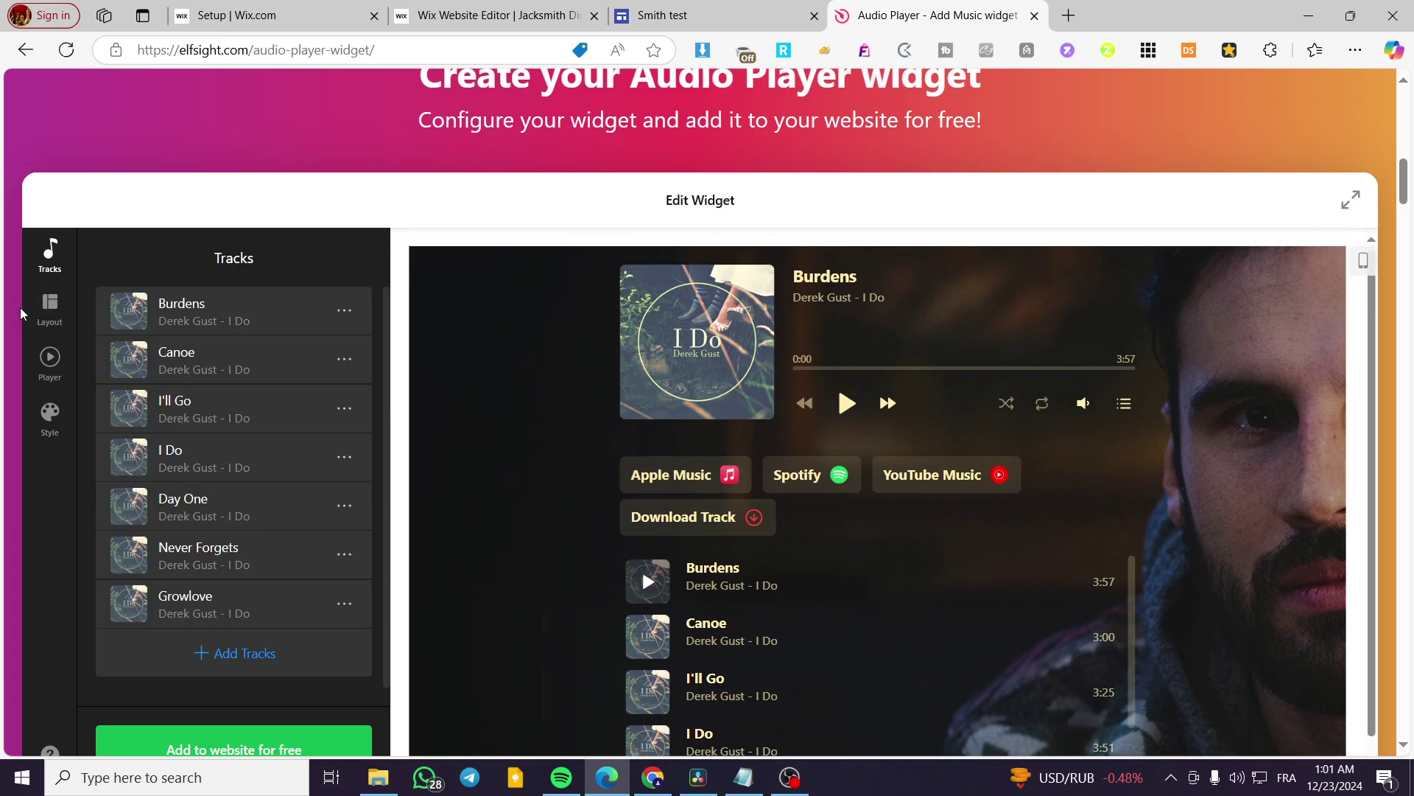
{"action": "left_click", "coordinate": [50, 304]}
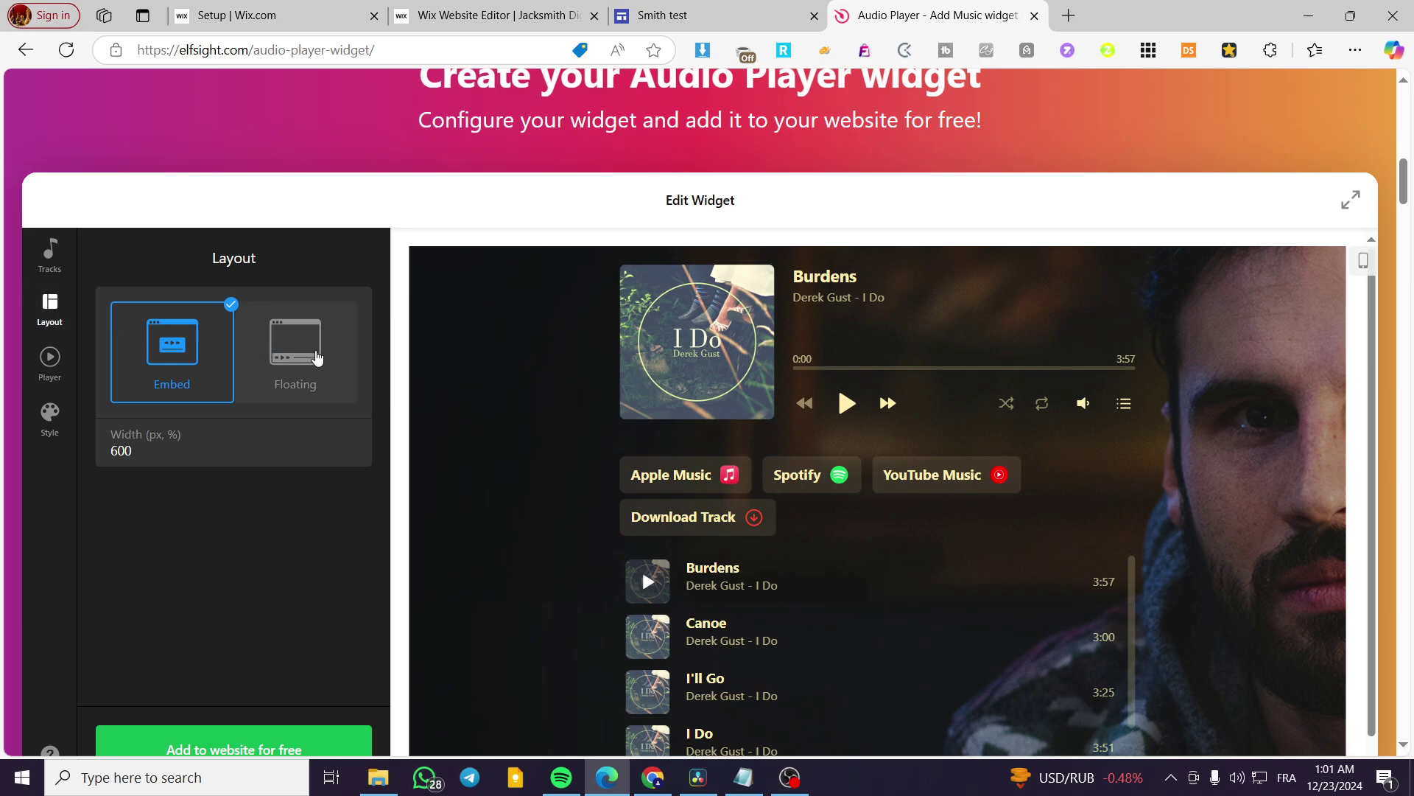
{"action": "left_click", "coordinate": [310, 357]}
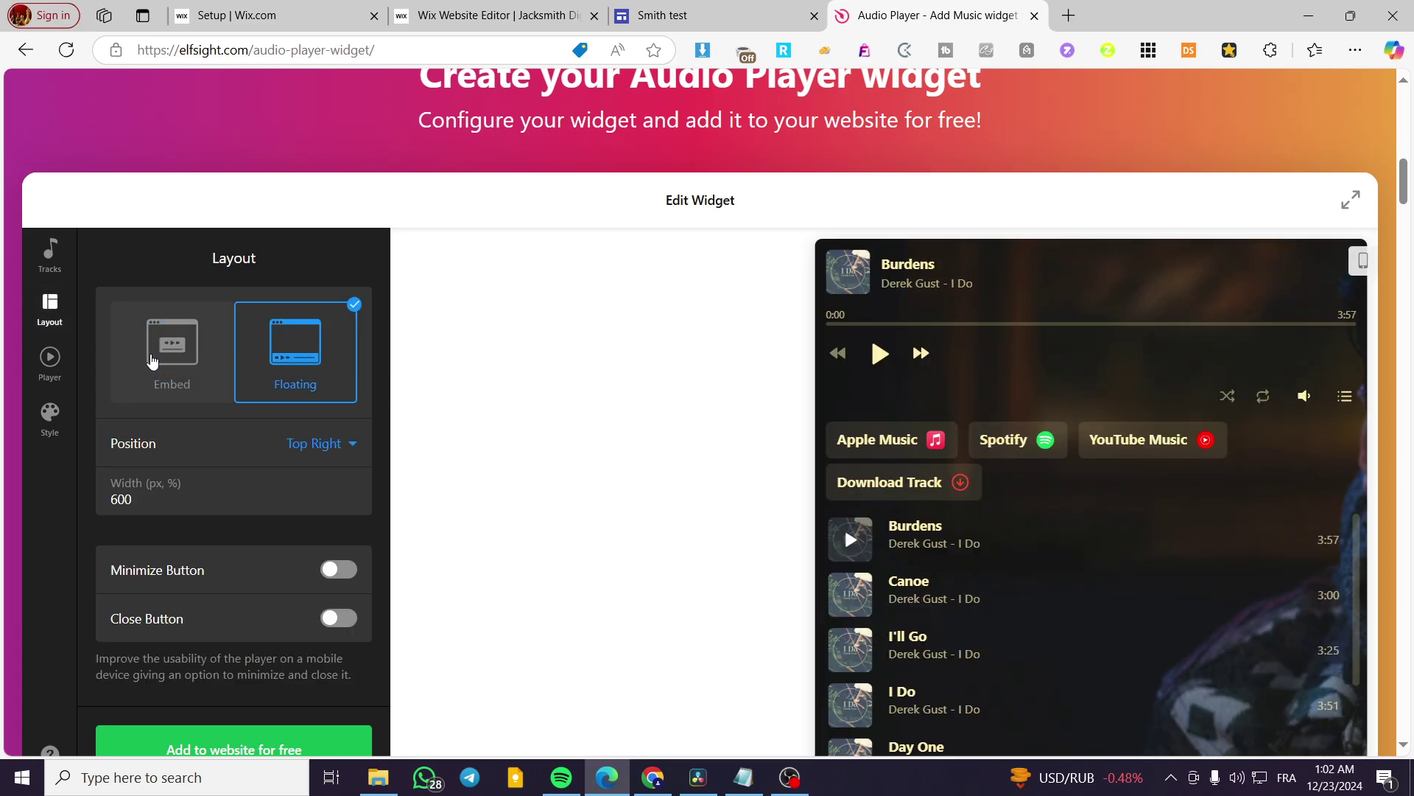
{"action": "left_click", "coordinate": [157, 355]}
{"action": "left_click", "coordinate": [308, 358]}
{"action": "left_click", "coordinate": [171, 372]}
Change the layout width to 100, restore it to 600, and view the Player controls.
{"action": "left_click_drag", "start_coordinate": [134, 453], "coordinate": [98, 452]}
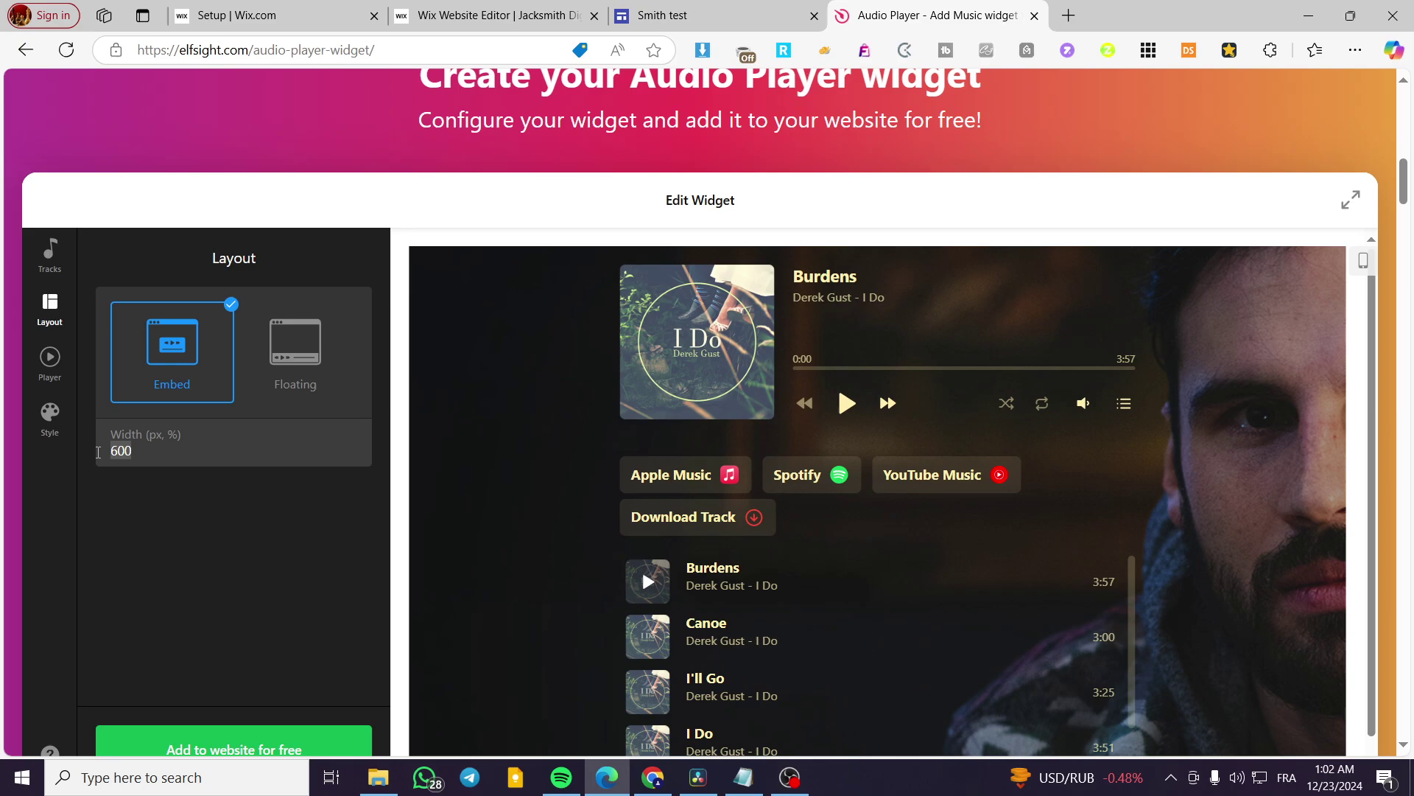
{"action": "type", "text": "100"}
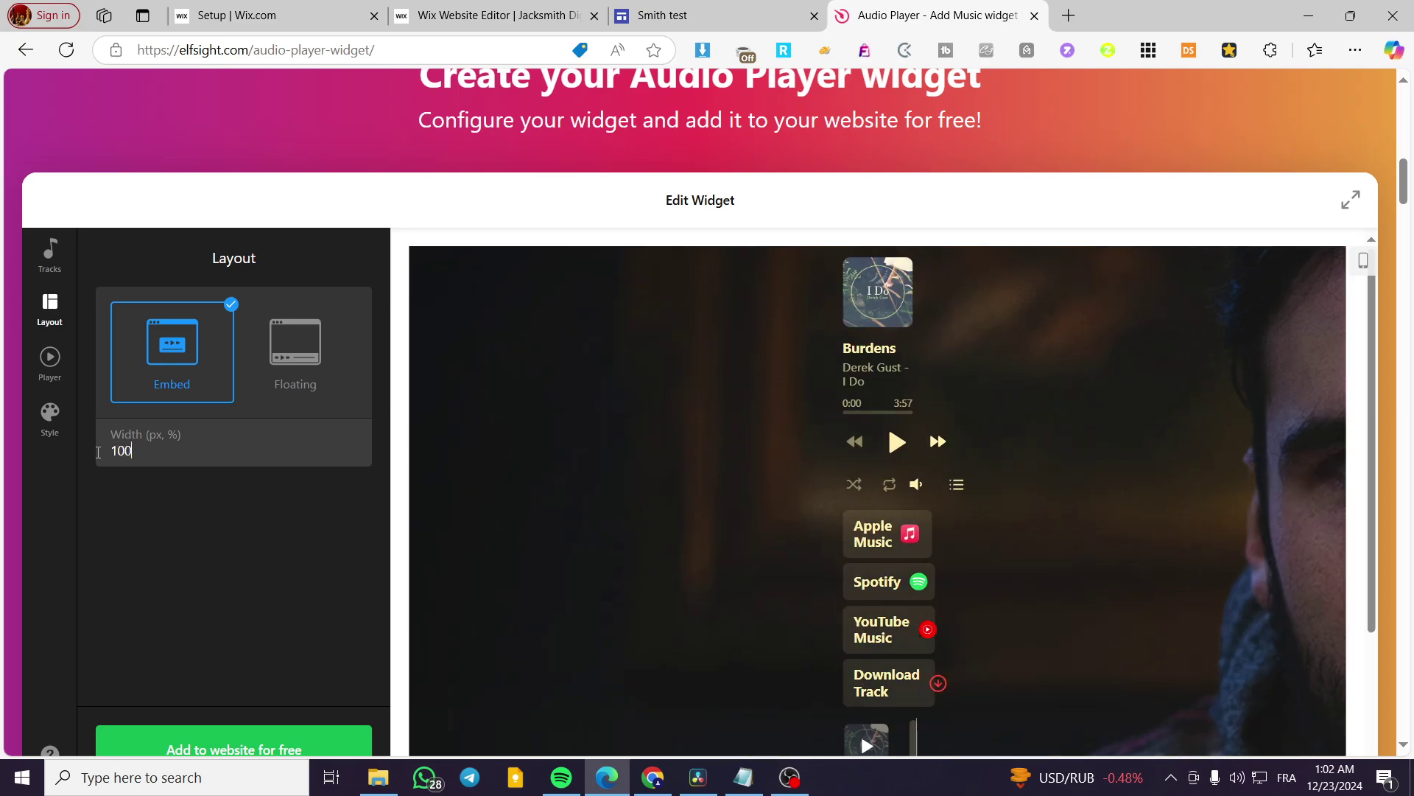
{"action": "key", "text": "BackSpace"}
{"action": "key", "text": "BackSpace"}
{"action": "key", "text": "BackSpace"}
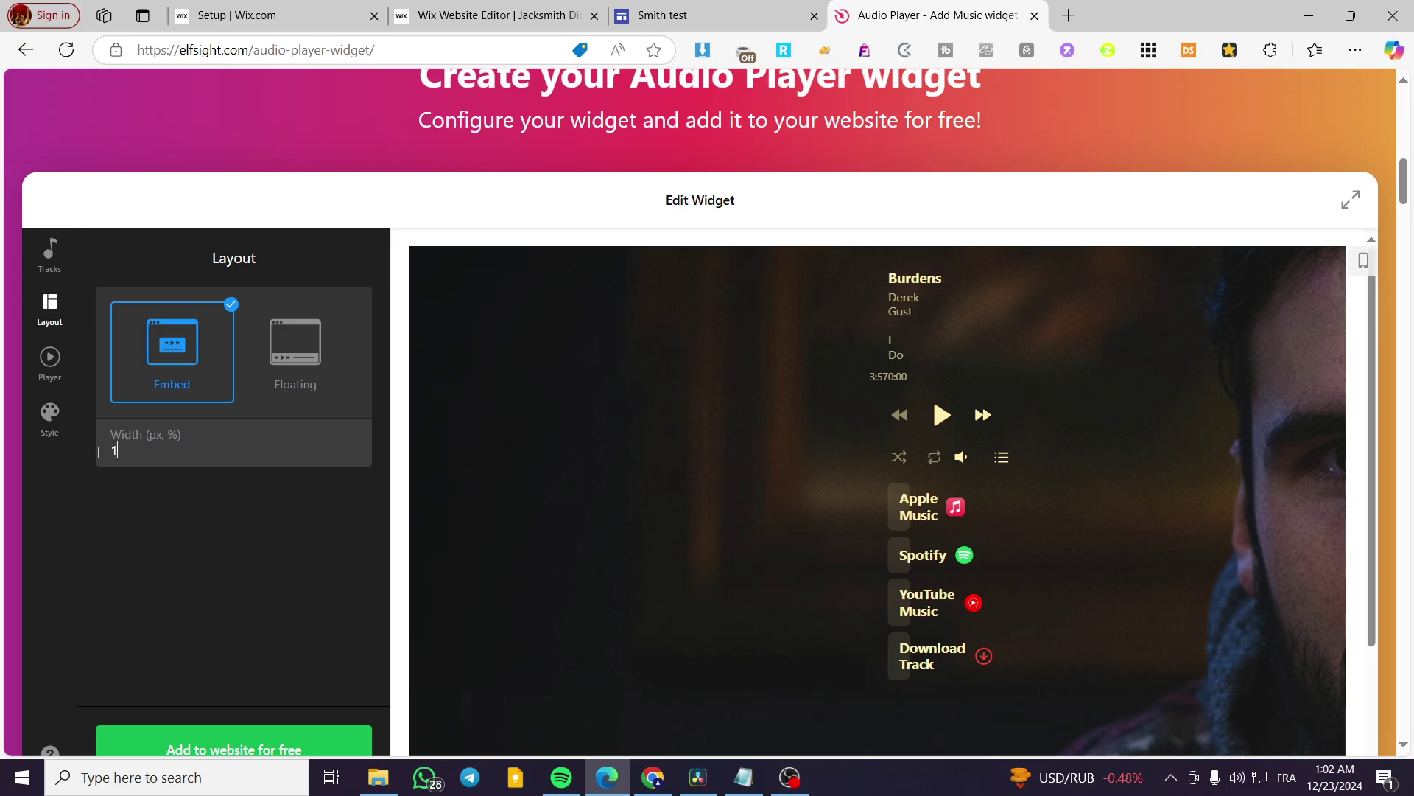
{"action": "type", "text": "600"}
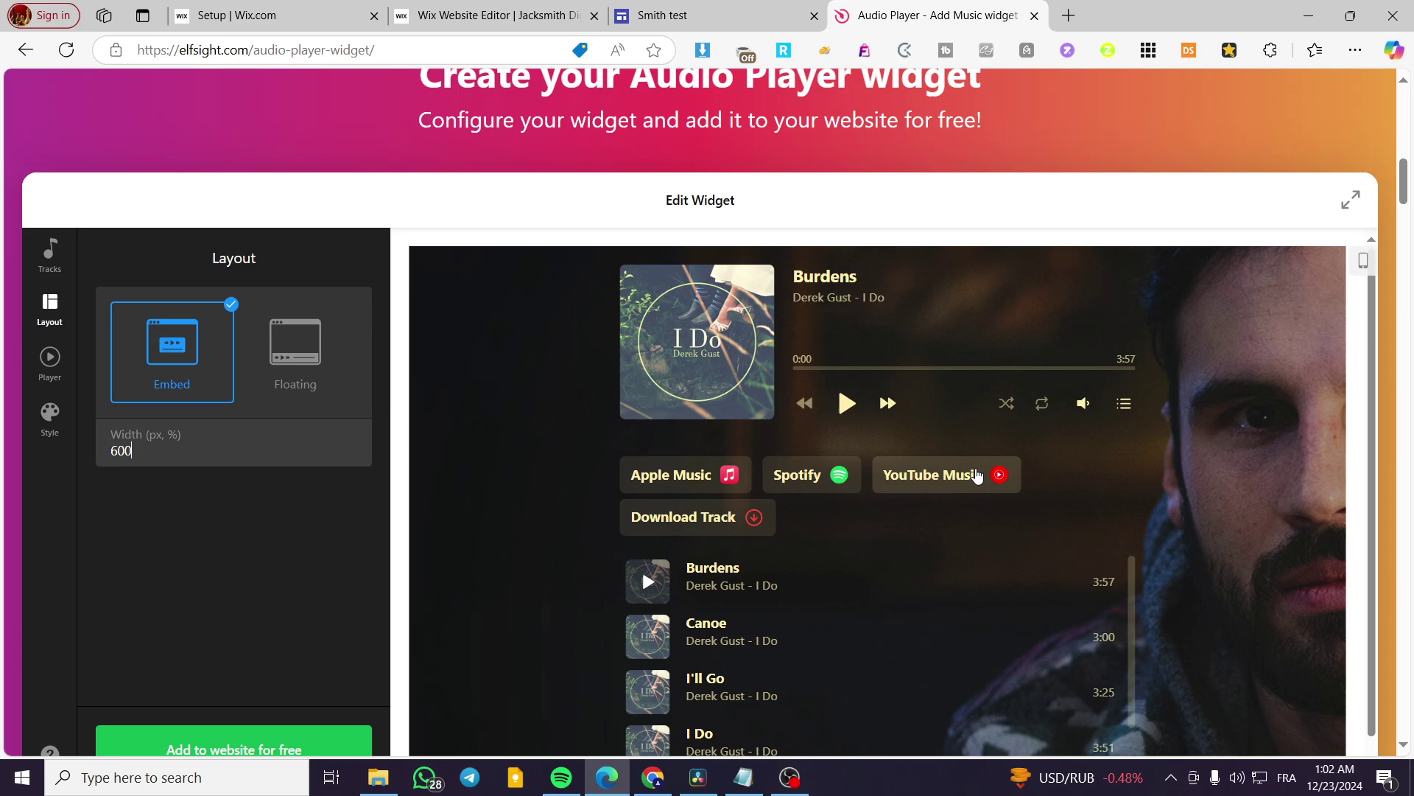
{"action": "left_click", "coordinate": [49, 361]}
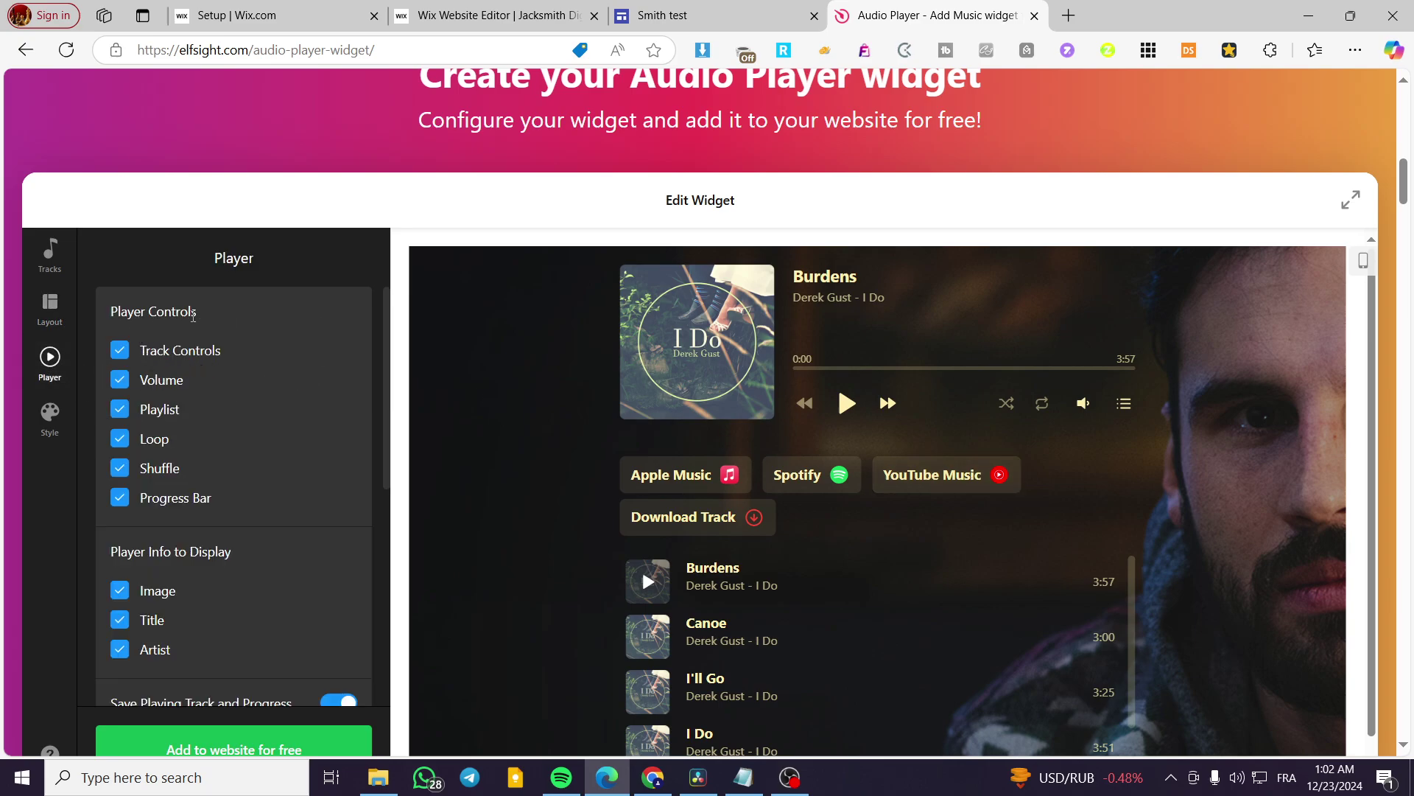
Review the Player options and Style settings, then save the widget with 'Add to website for free'.
{"action": "scroll", "coordinate": [193, 315], "scroll_direction": "down", "scroll_amount": 1}
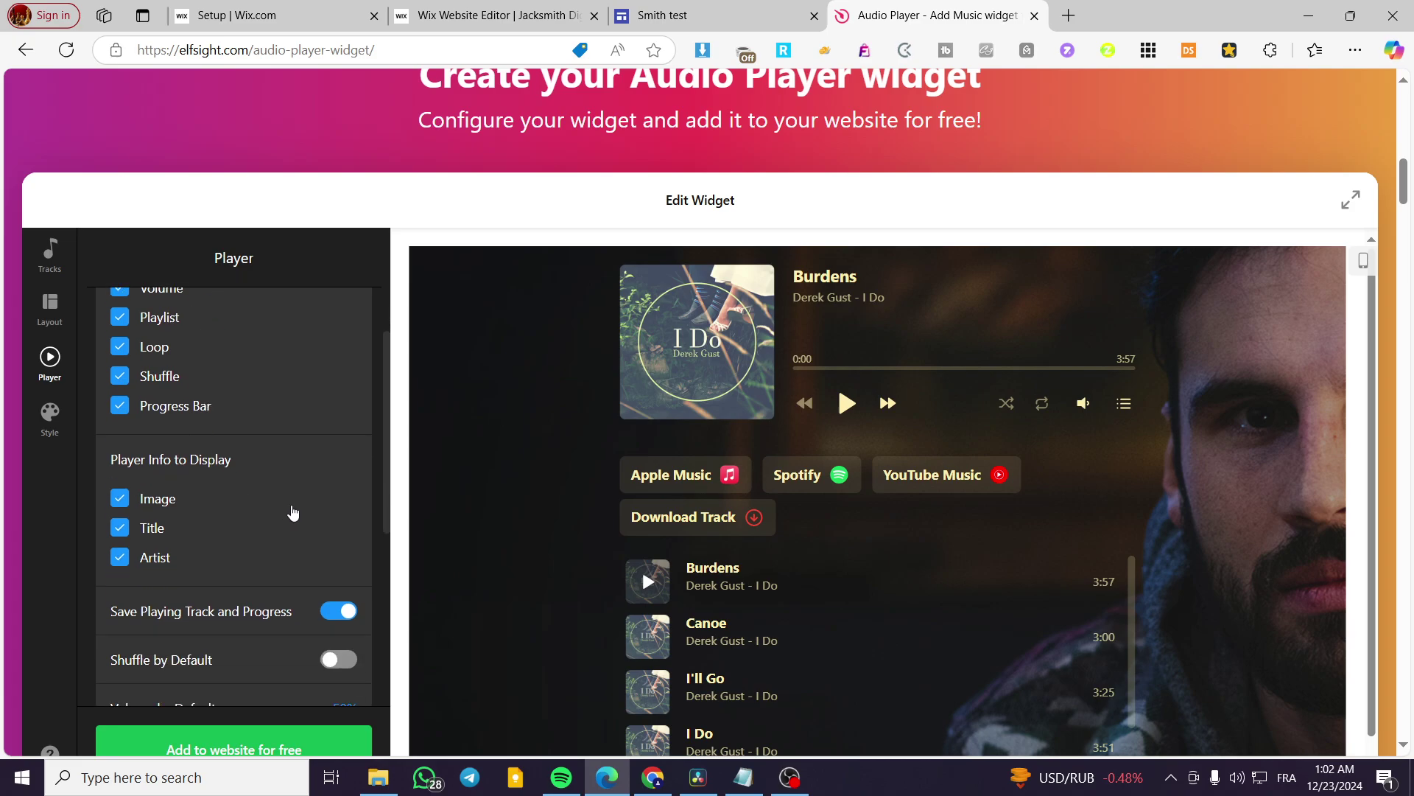
{"action": "scroll", "coordinate": [293, 513], "scroll_direction": "down", "scroll_amount": 5}
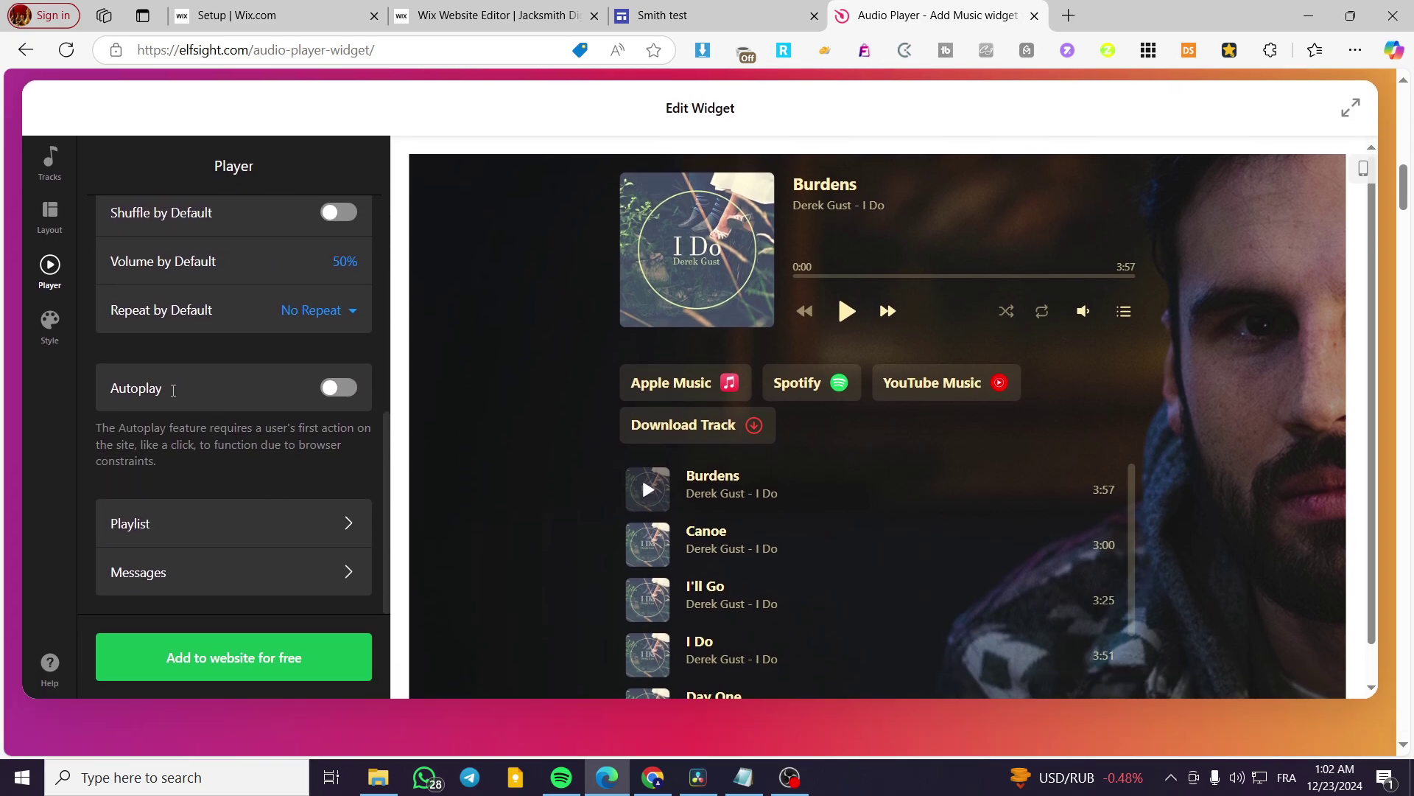
{"action": "scroll", "coordinate": [265, 331], "scroll_direction": "up", "scroll_amount": 3}
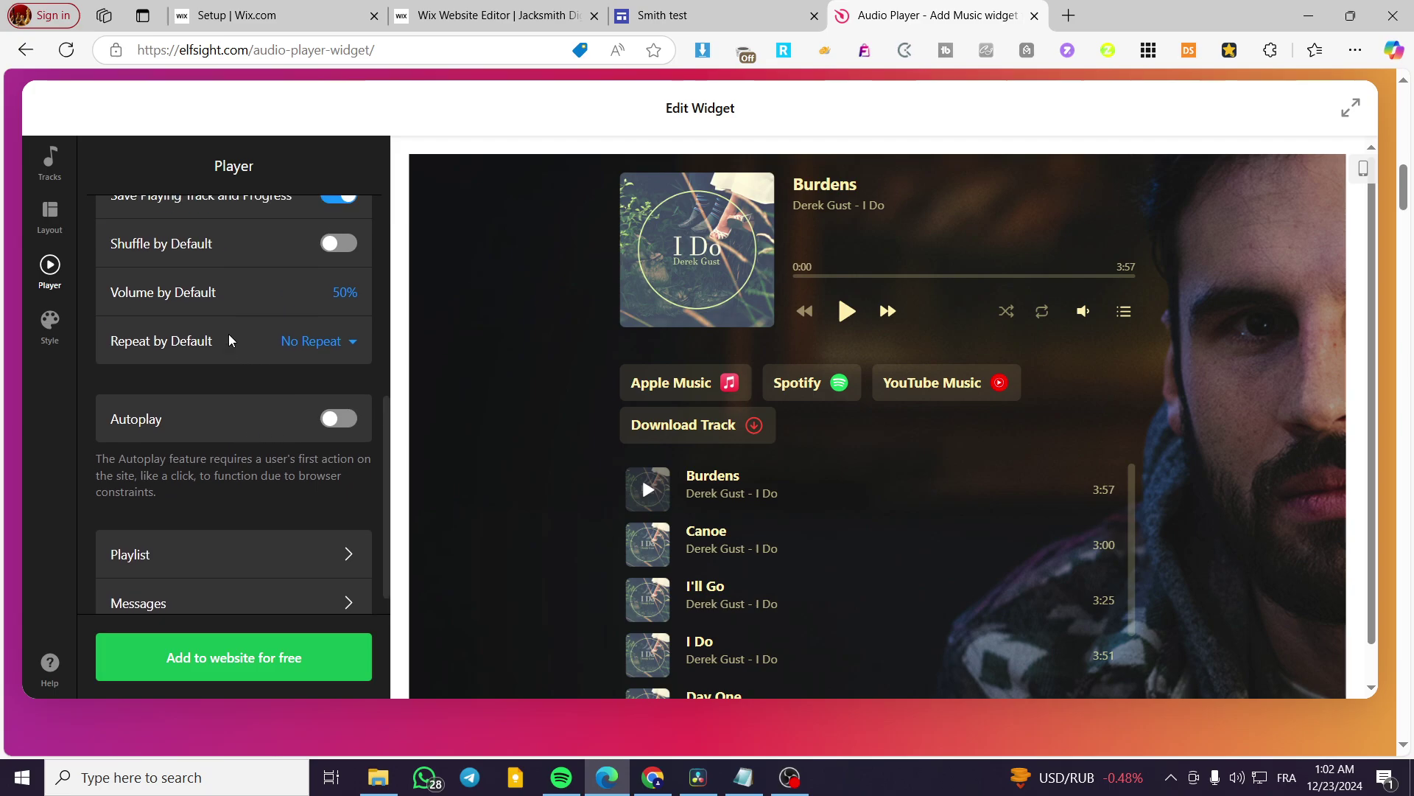
{"action": "left_click", "coordinate": [49, 324]}
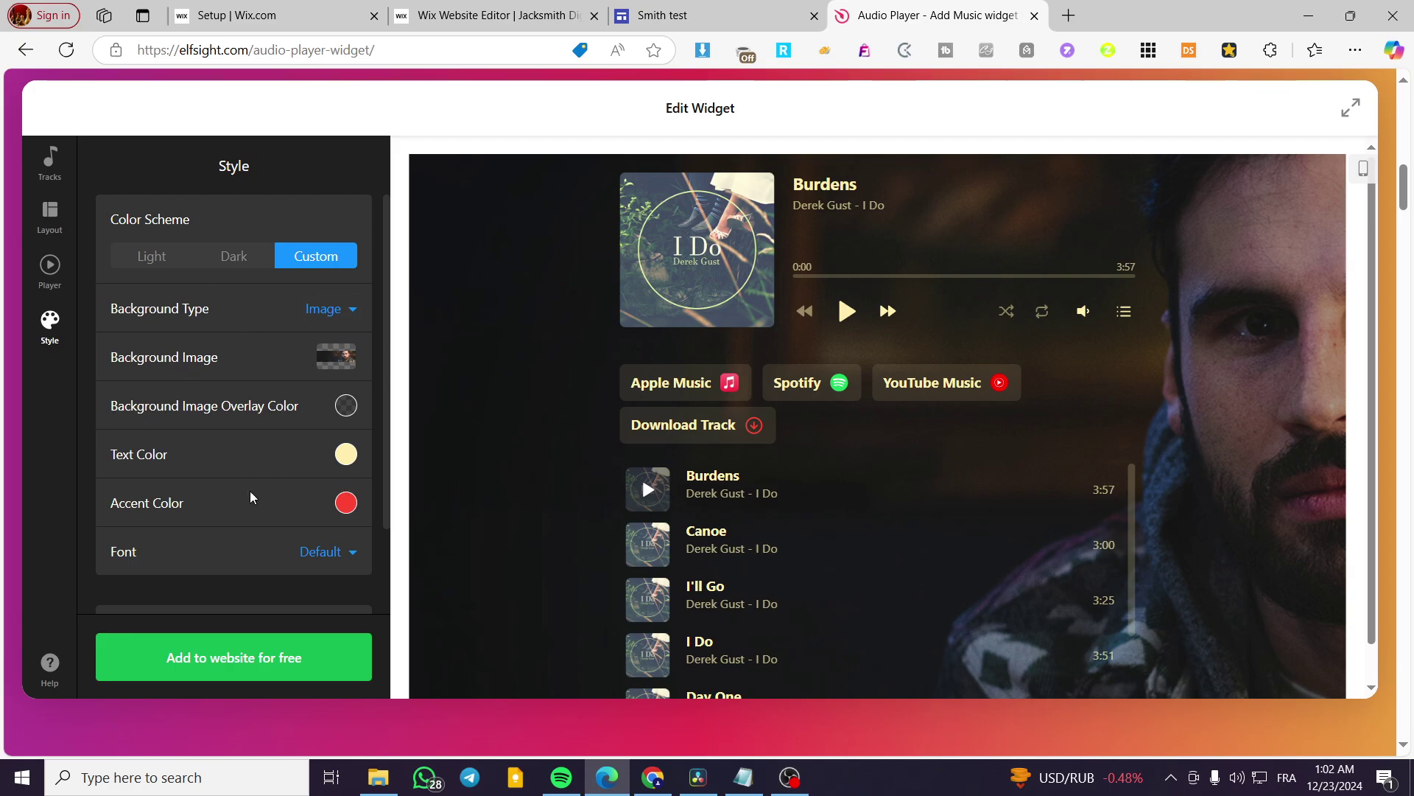
{"action": "left_click", "coordinate": [209, 663]}
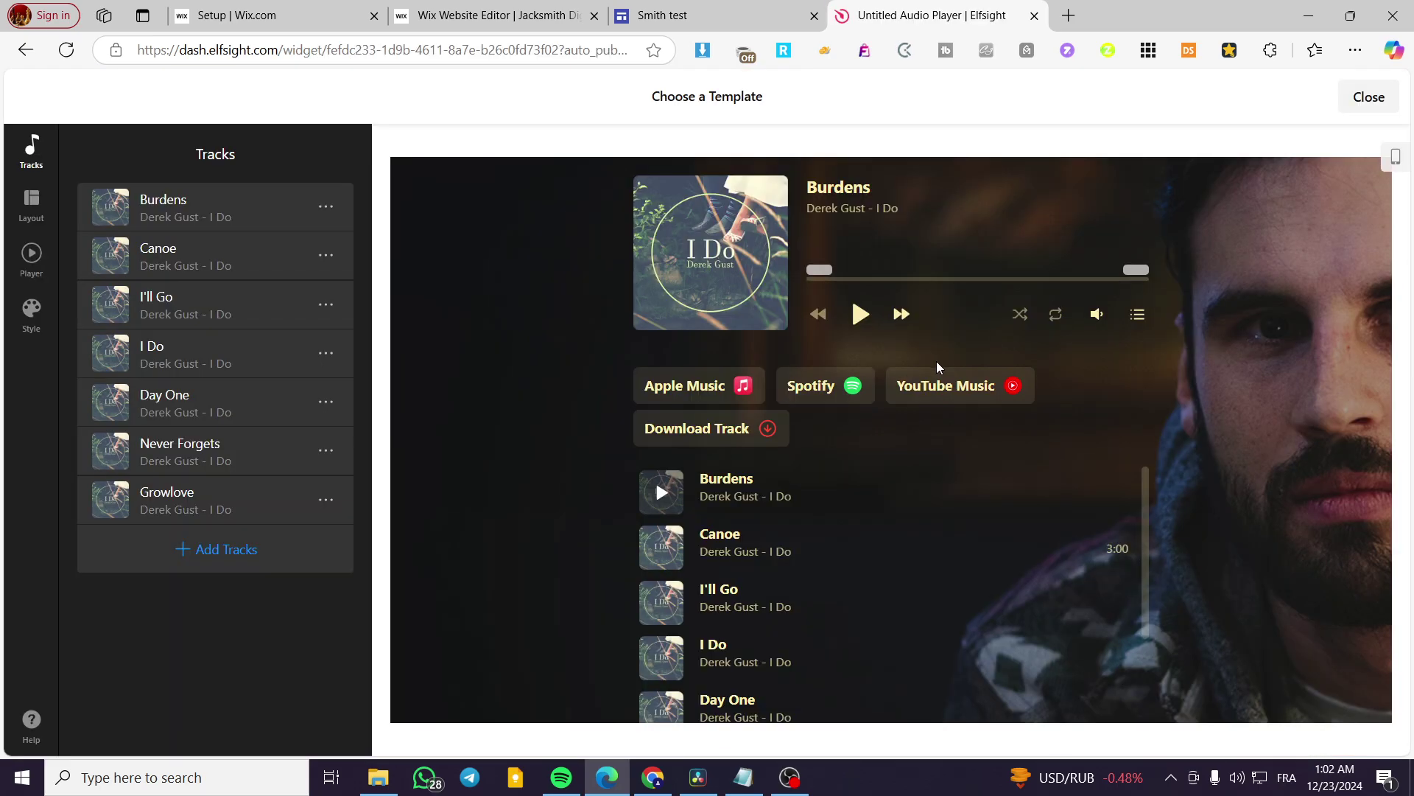
Copy the audio player's embed code from the Elfsight dashboard's Install panel and return to Smith test.
{"action": "left_click", "coordinate": [1395, 100]}
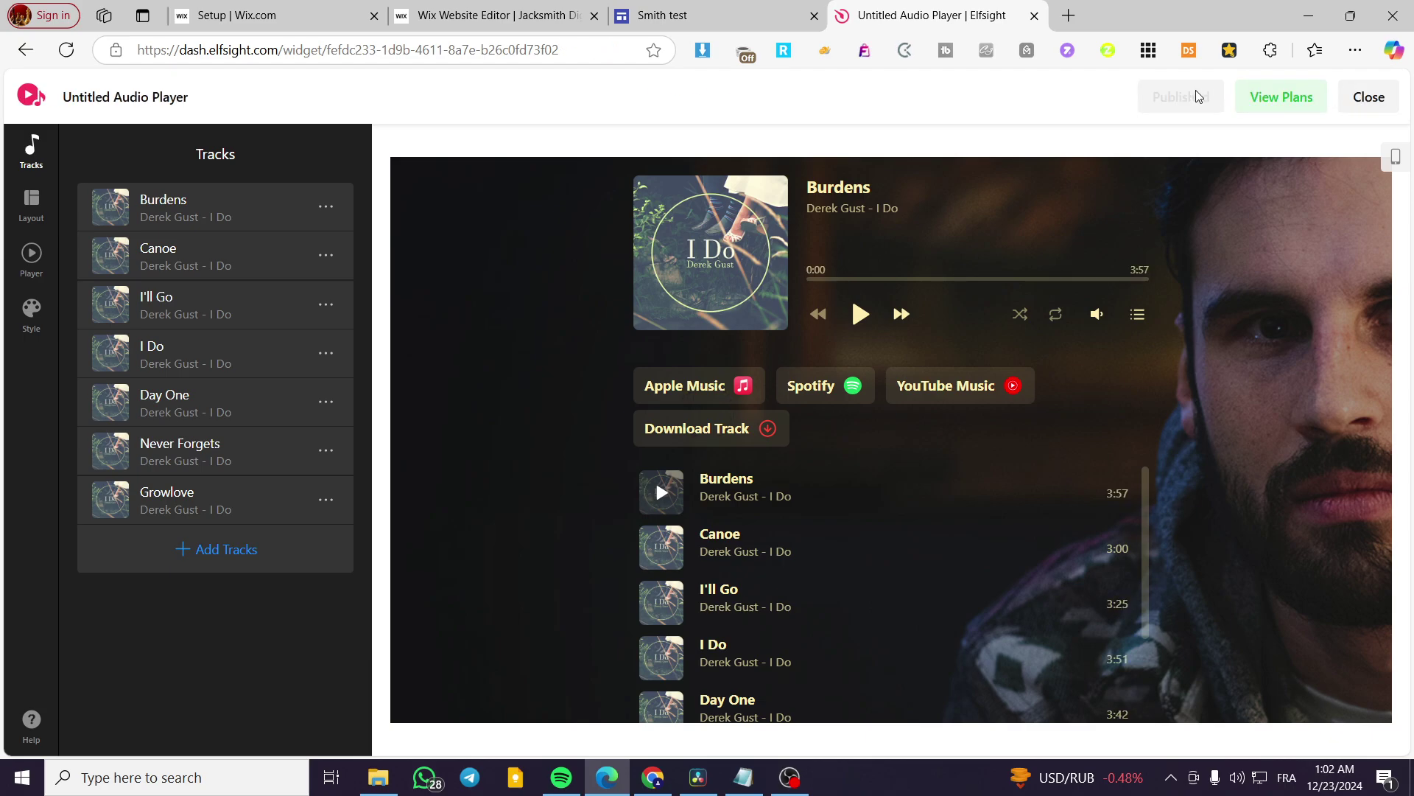
{"action": "left_click", "coordinate": [1368, 97]}
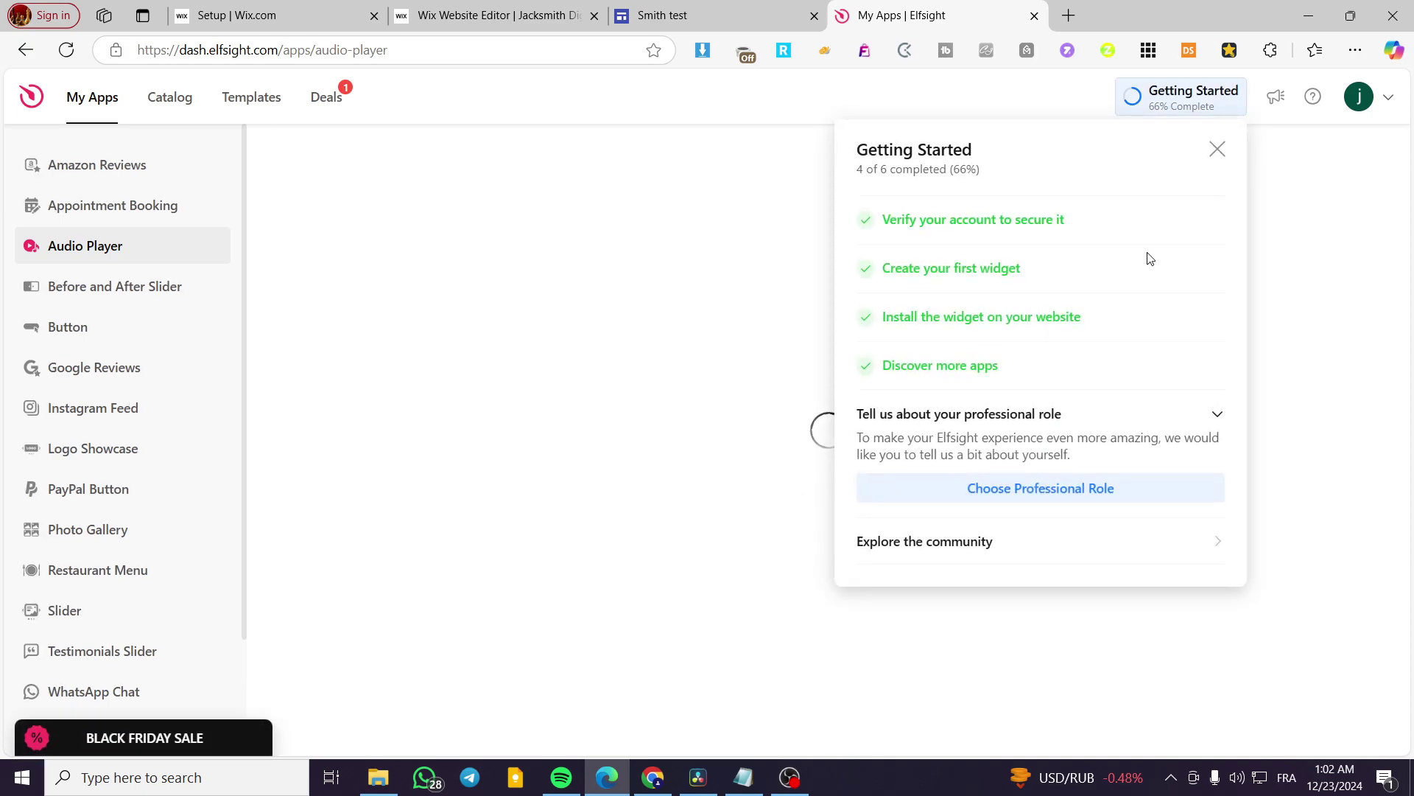
{"action": "left_click", "coordinate": [1217, 149]}
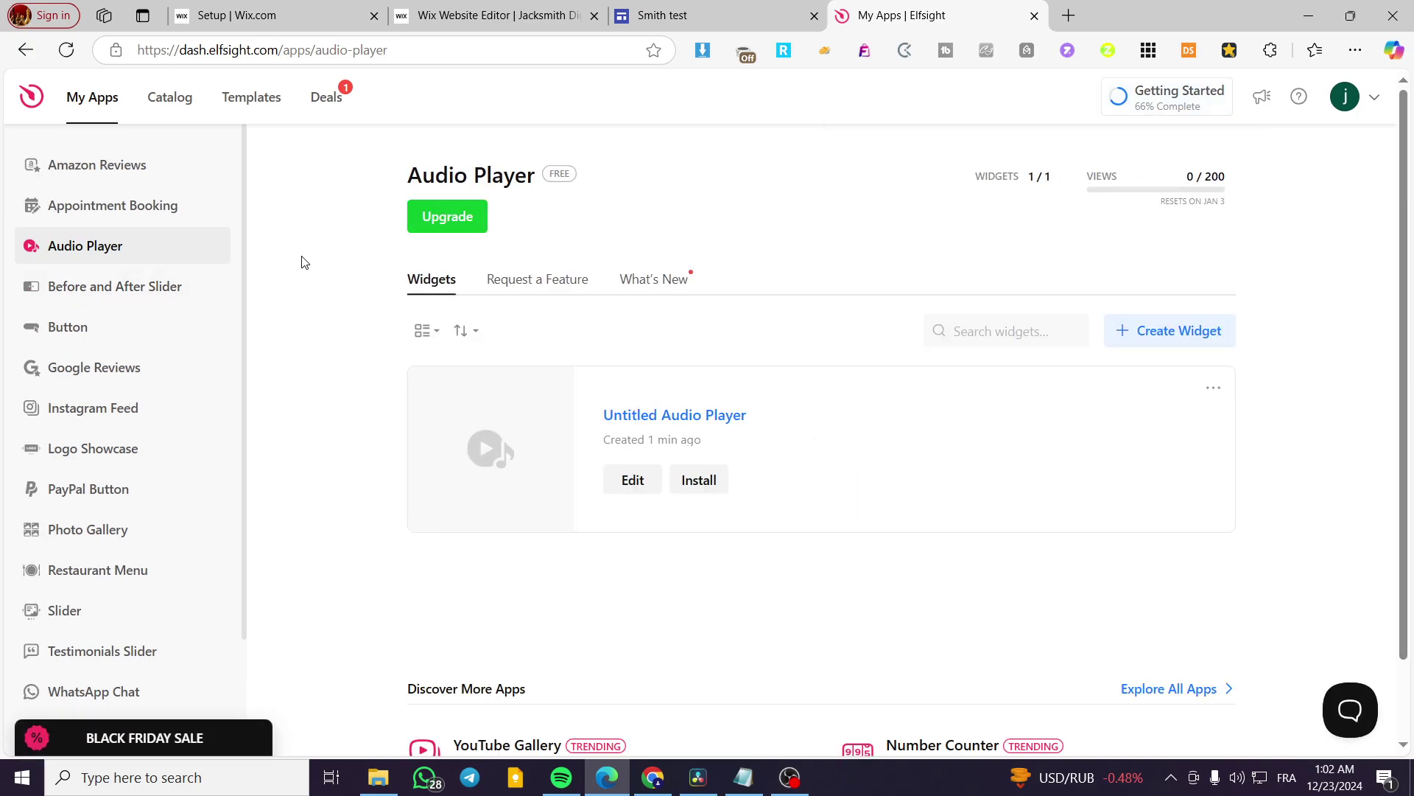
{"action": "left_click", "coordinate": [697, 480]}
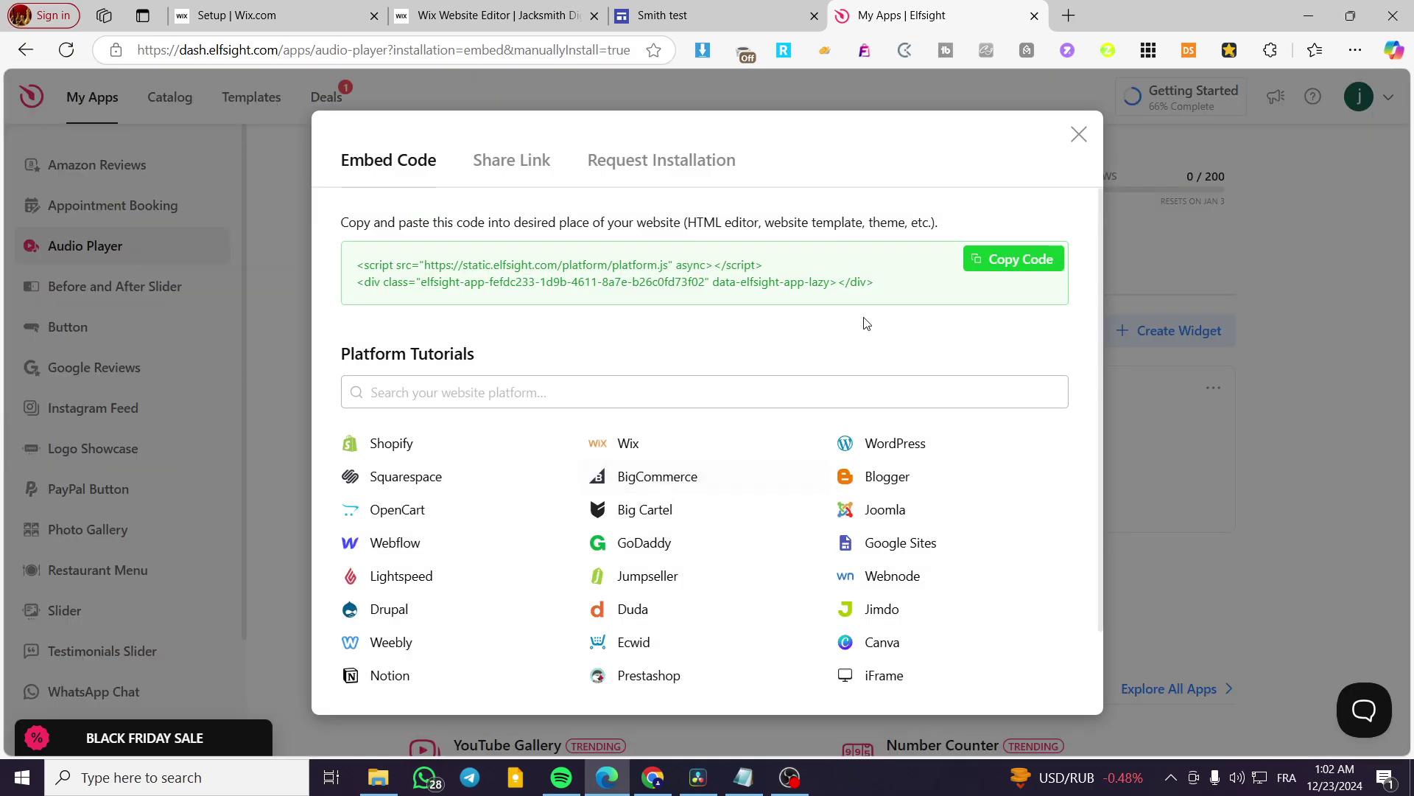
{"action": "left_click", "coordinate": [999, 264]}
{"action": "left_click", "coordinate": [678, 6]}
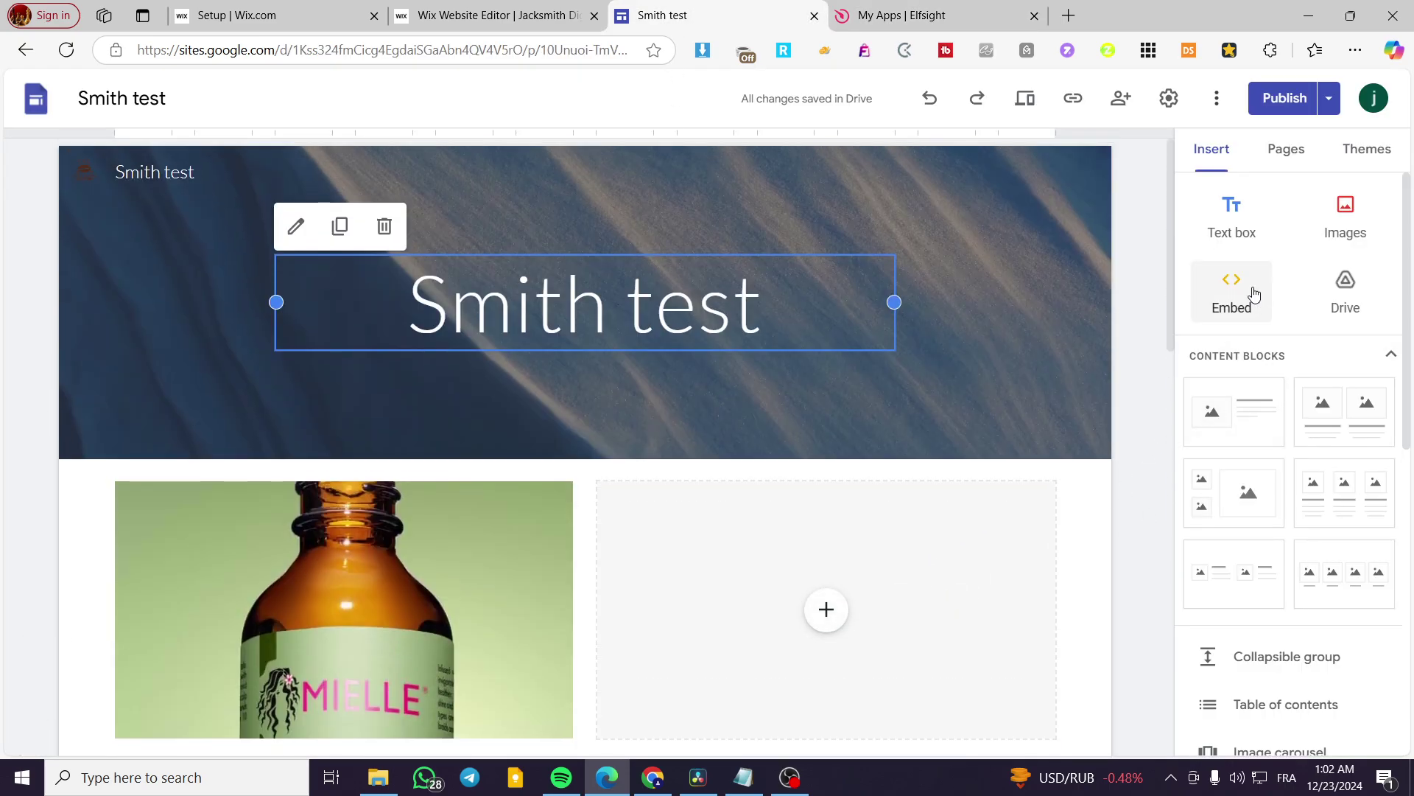
Embed the copied Elfsight code on the Smith test page via Embed code and insert it.
{"action": "left_click", "coordinate": [1254, 294]}
{"action": "left_click", "coordinate": [587, 364]}
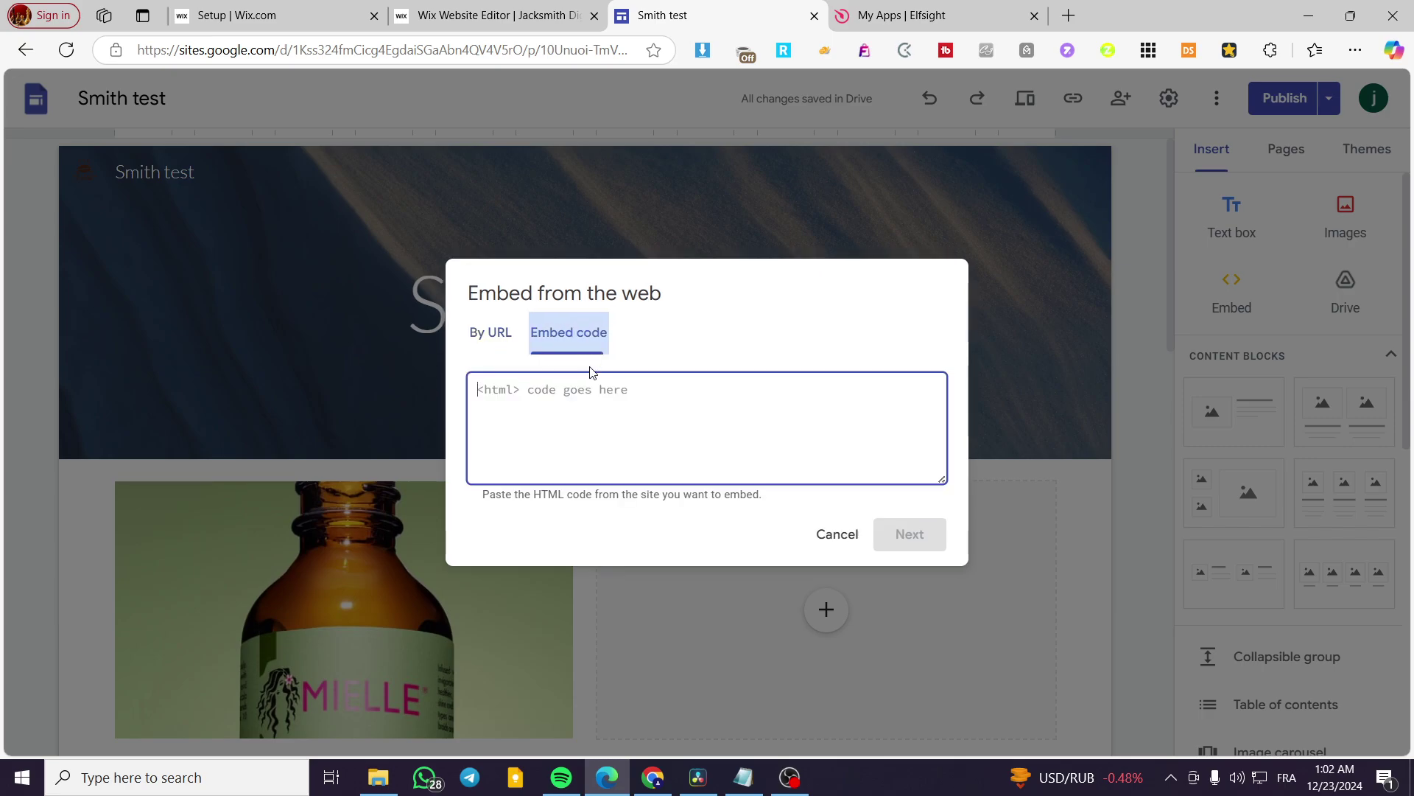
{"action": "key", "text": "ctrl+v"}
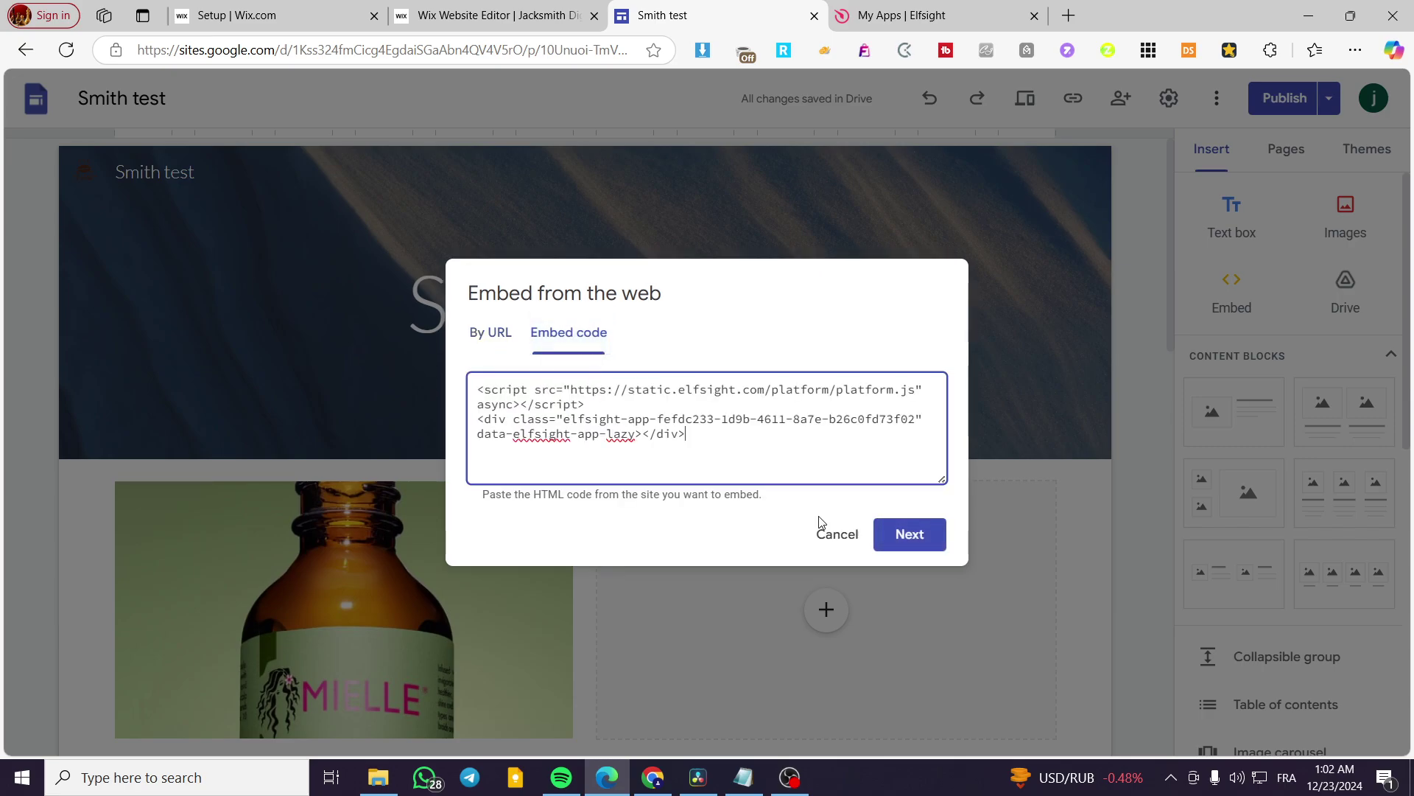
{"action": "left_click", "coordinate": [910, 534]}
{"action": "left_click", "coordinate": [899, 620]}
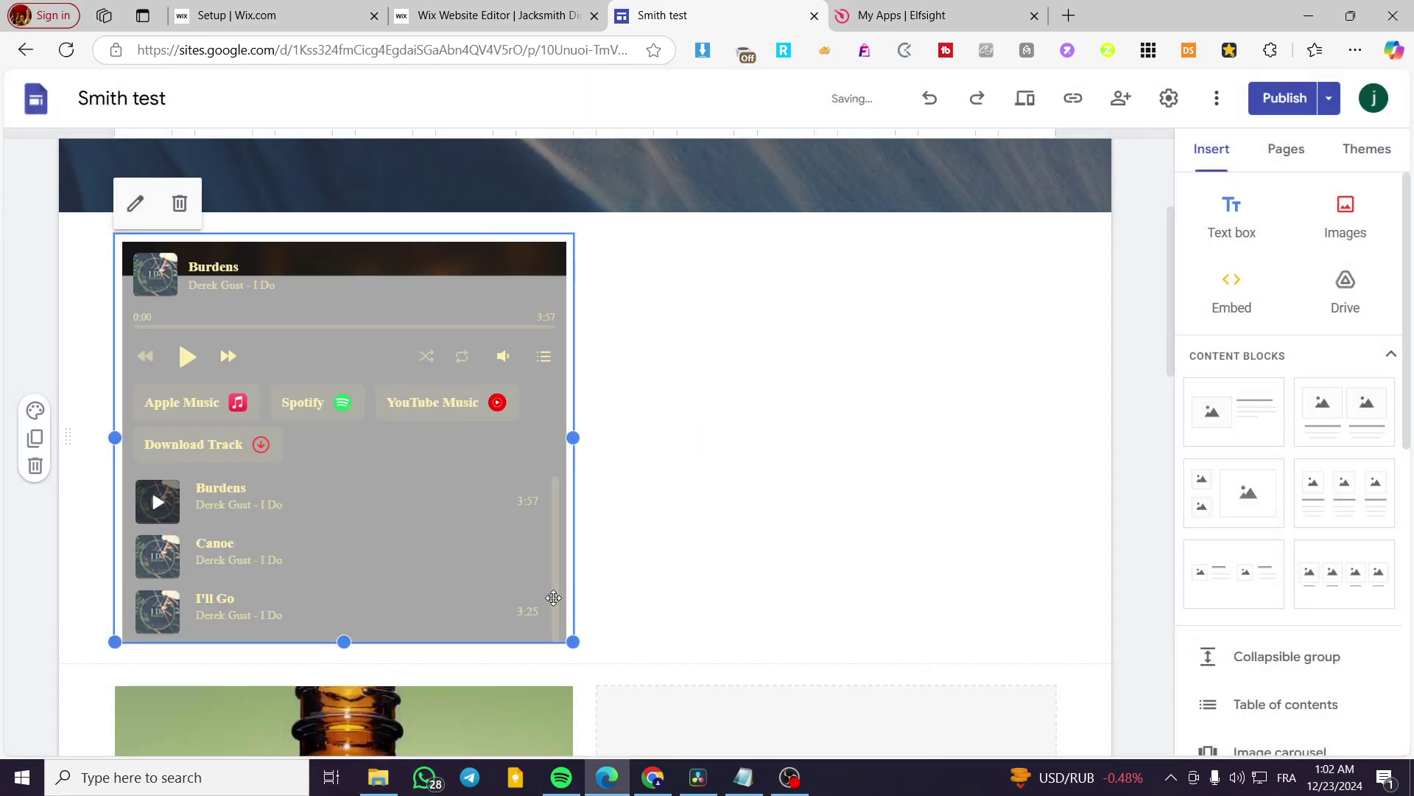
Make the audio player box taller so more tracks are visible.
{"action": "left_click_drag", "start_coordinate": [343, 641], "coordinate": [339, 766]}
{"action": "scroll", "coordinate": [341, 672], "scroll_direction": "down", "scroll_amount": 2}
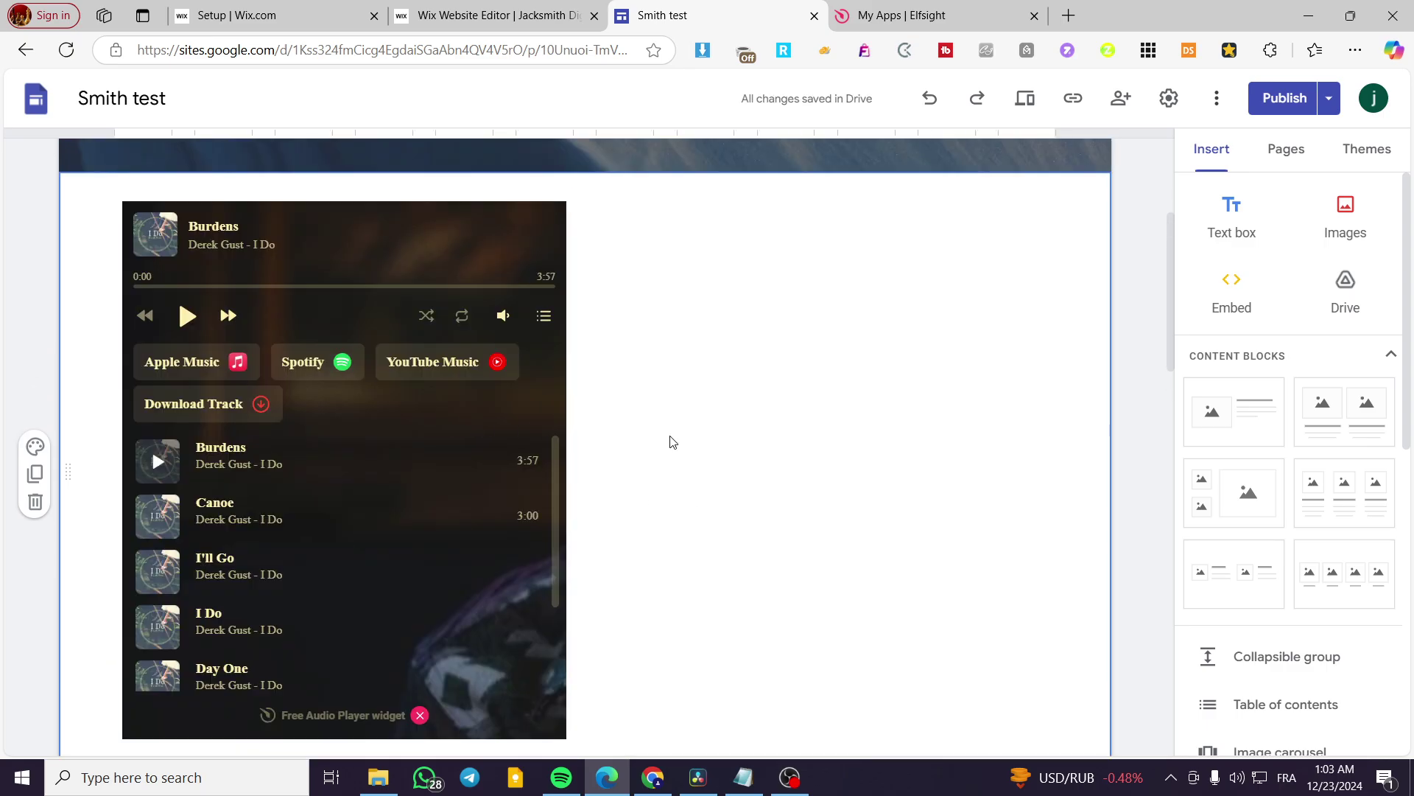
{"action": "left_click", "coordinate": [561, 778]}
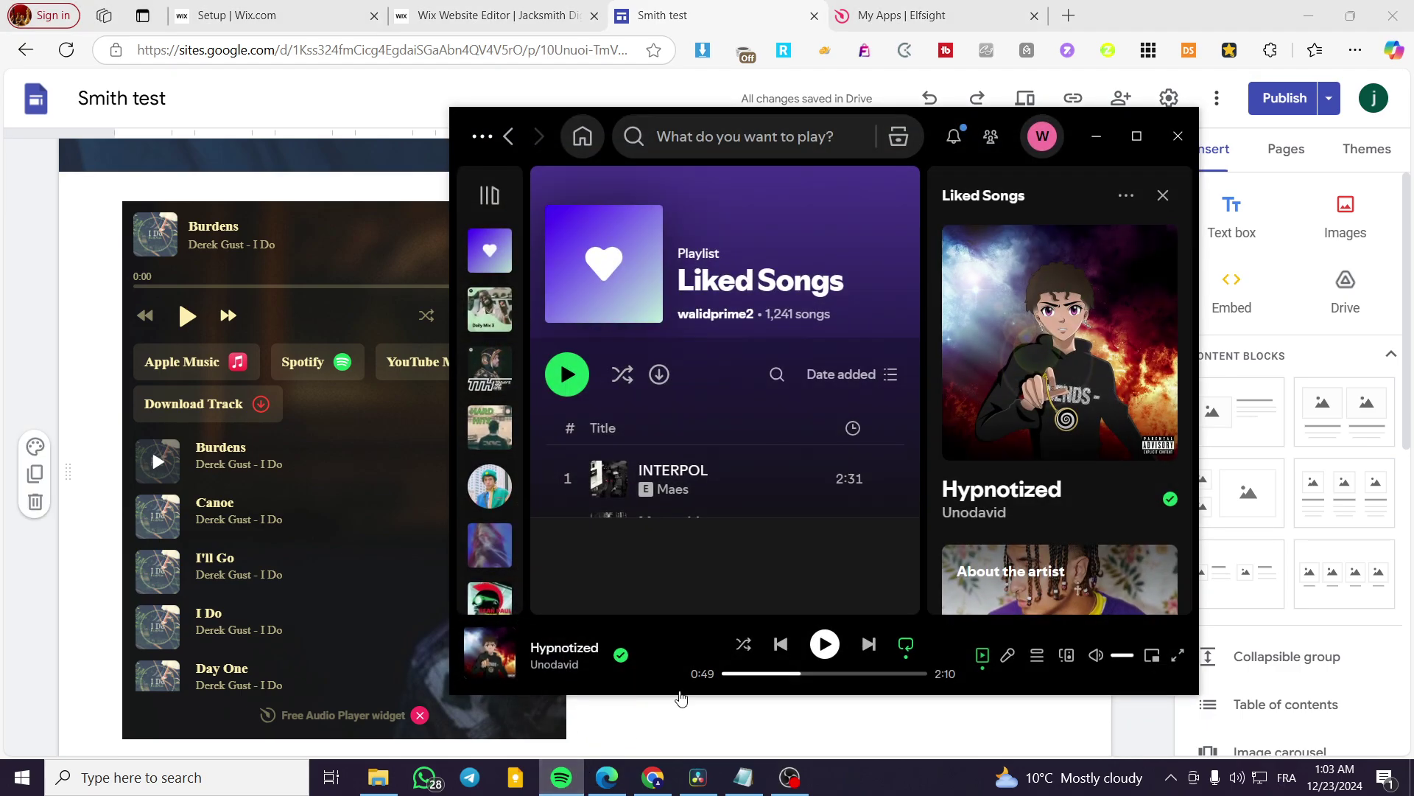
Open the Daily Mix 3 playlist in Spotify and bring up its Share options.
{"action": "right_click", "coordinate": [486, 294]}
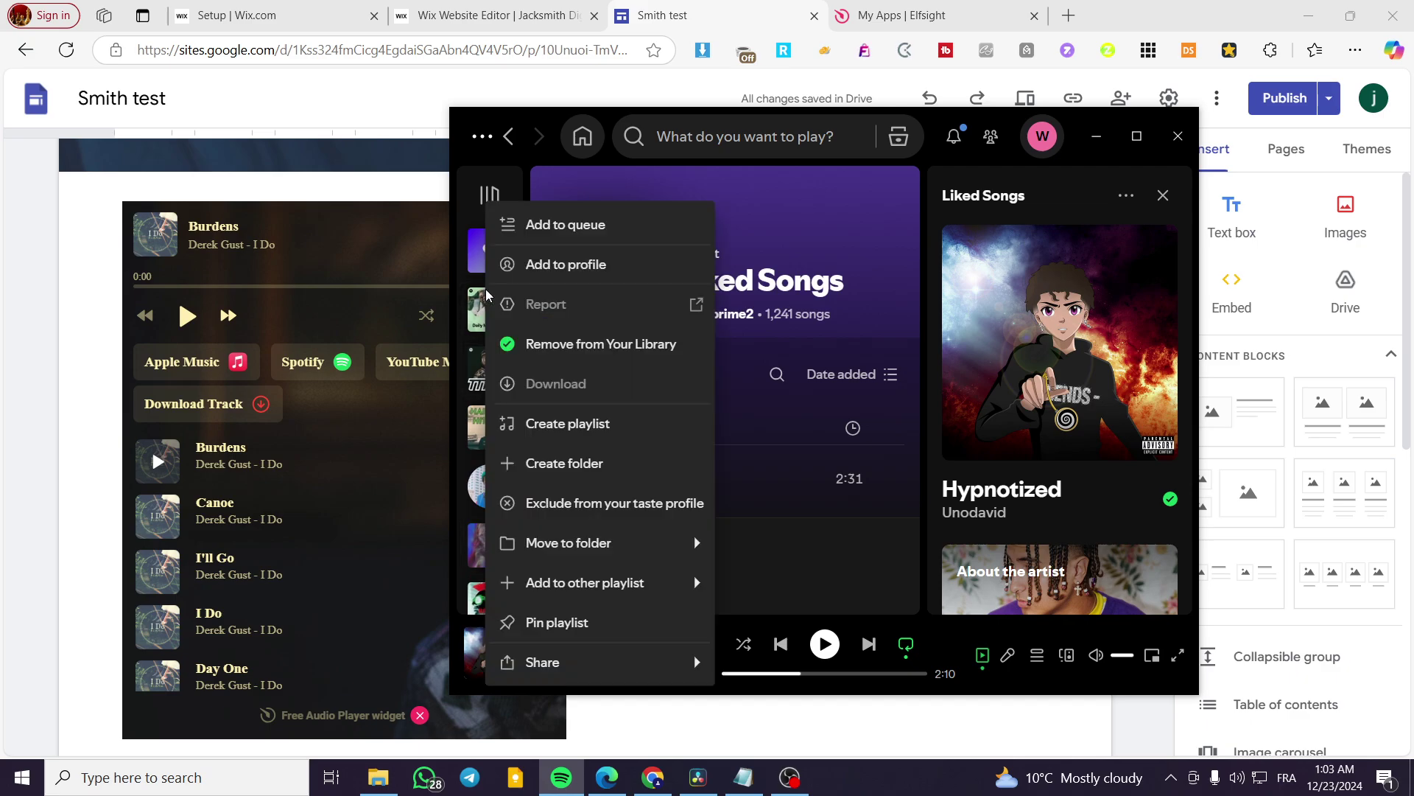
{"action": "left_click", "coordinate": [492, 308]}
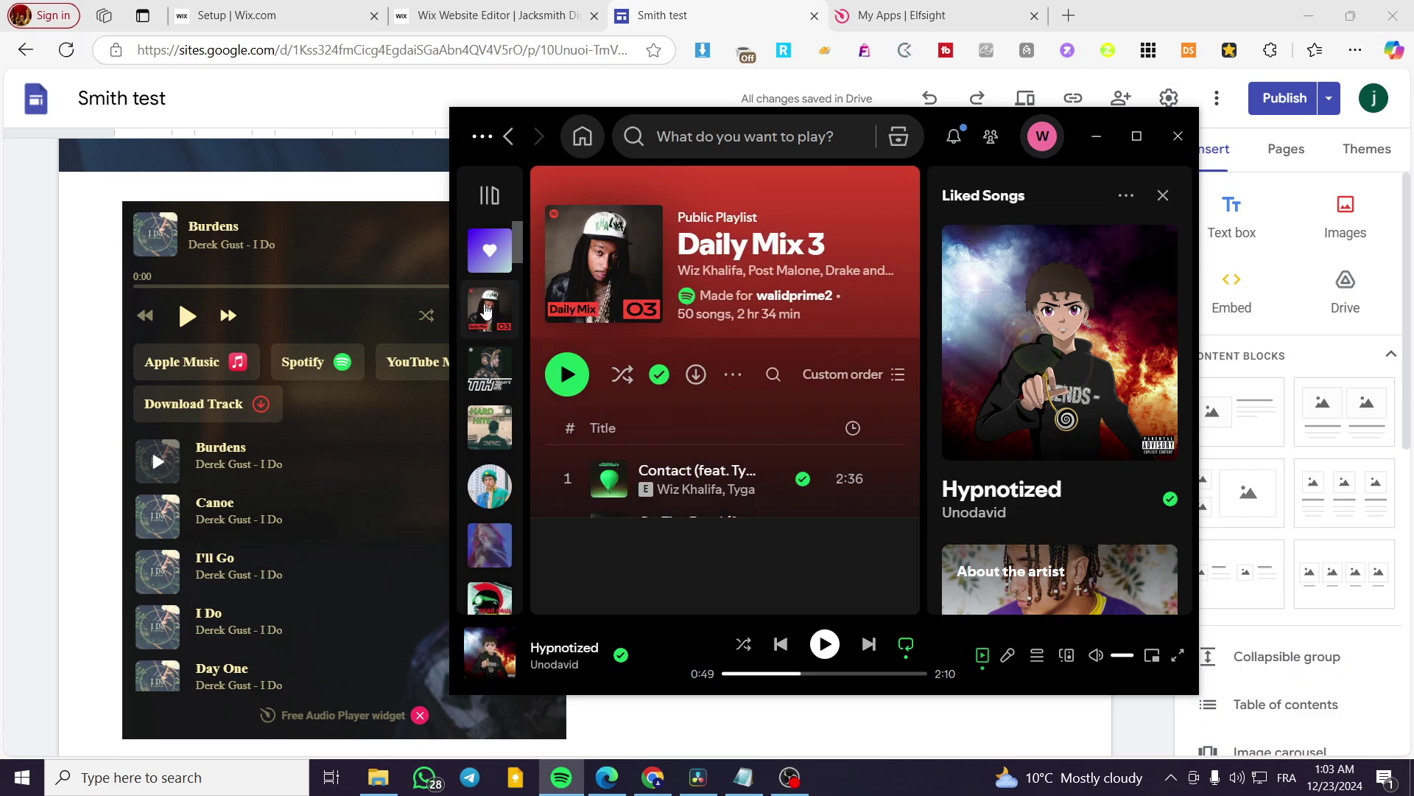
{"action": "right_click", "coordinate": [492, 316]}
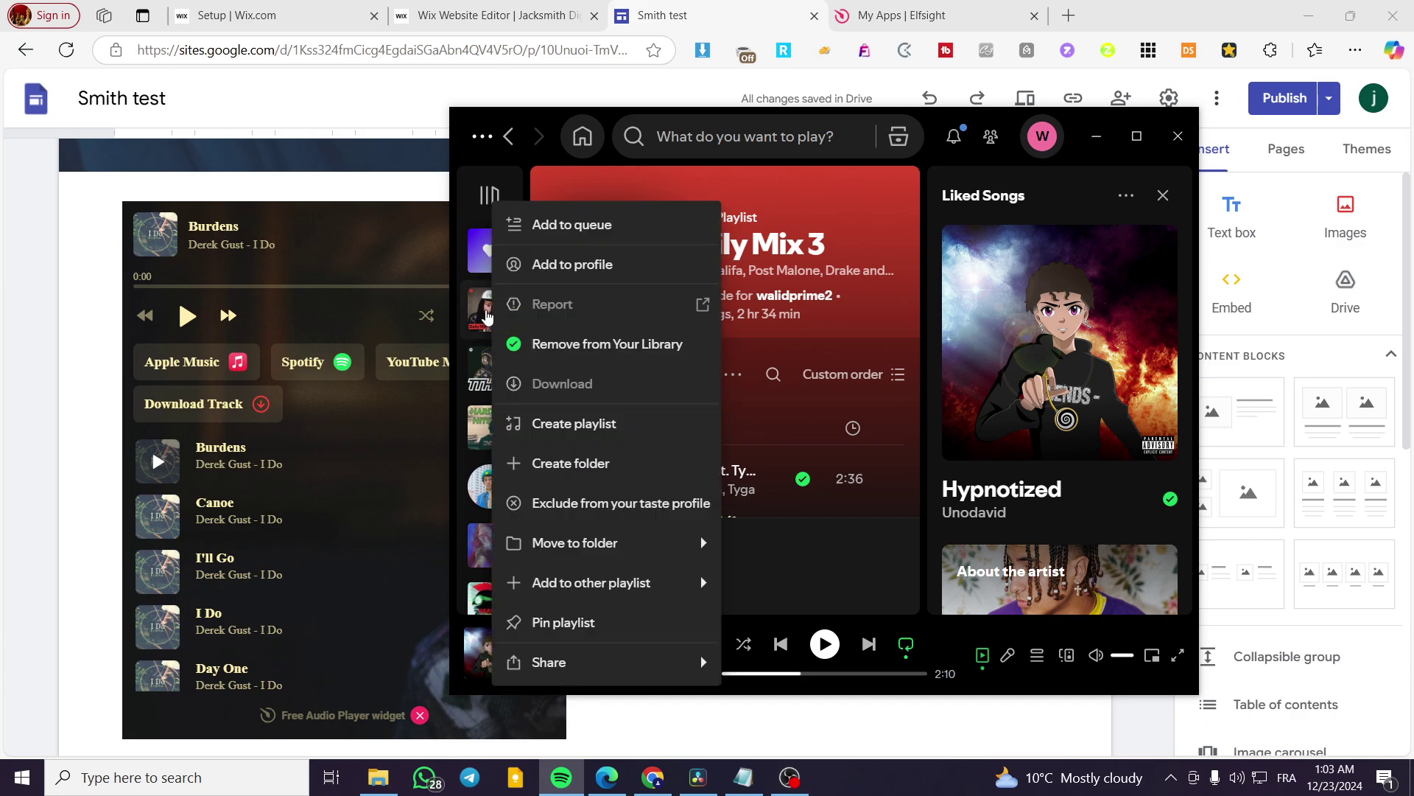
{"action": "mouse_move", "coordinate": [556, 676]}
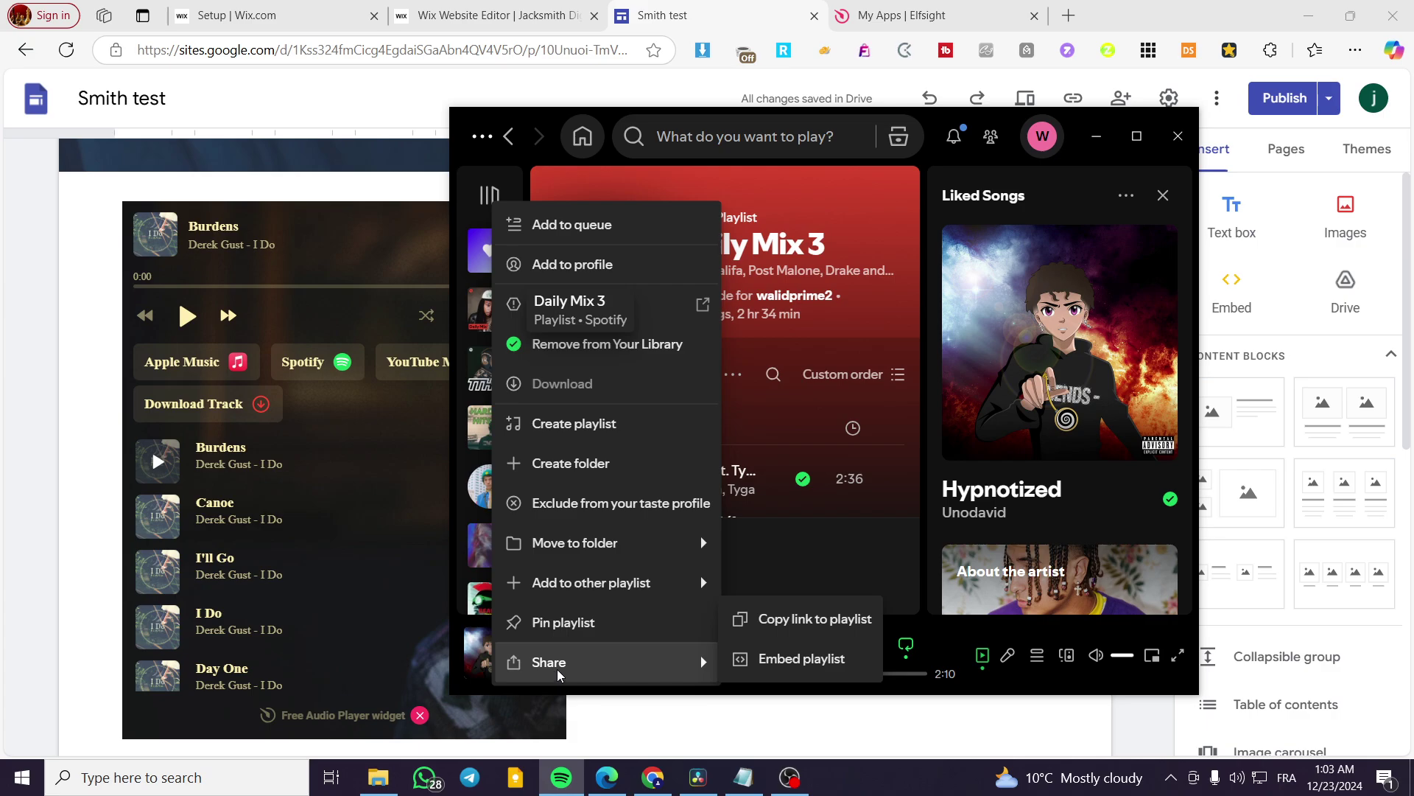
Reveal the Daily Mix 3 playlist's embed code and copy it.
{"action": "left_click", "coordinate": [810, 659]}
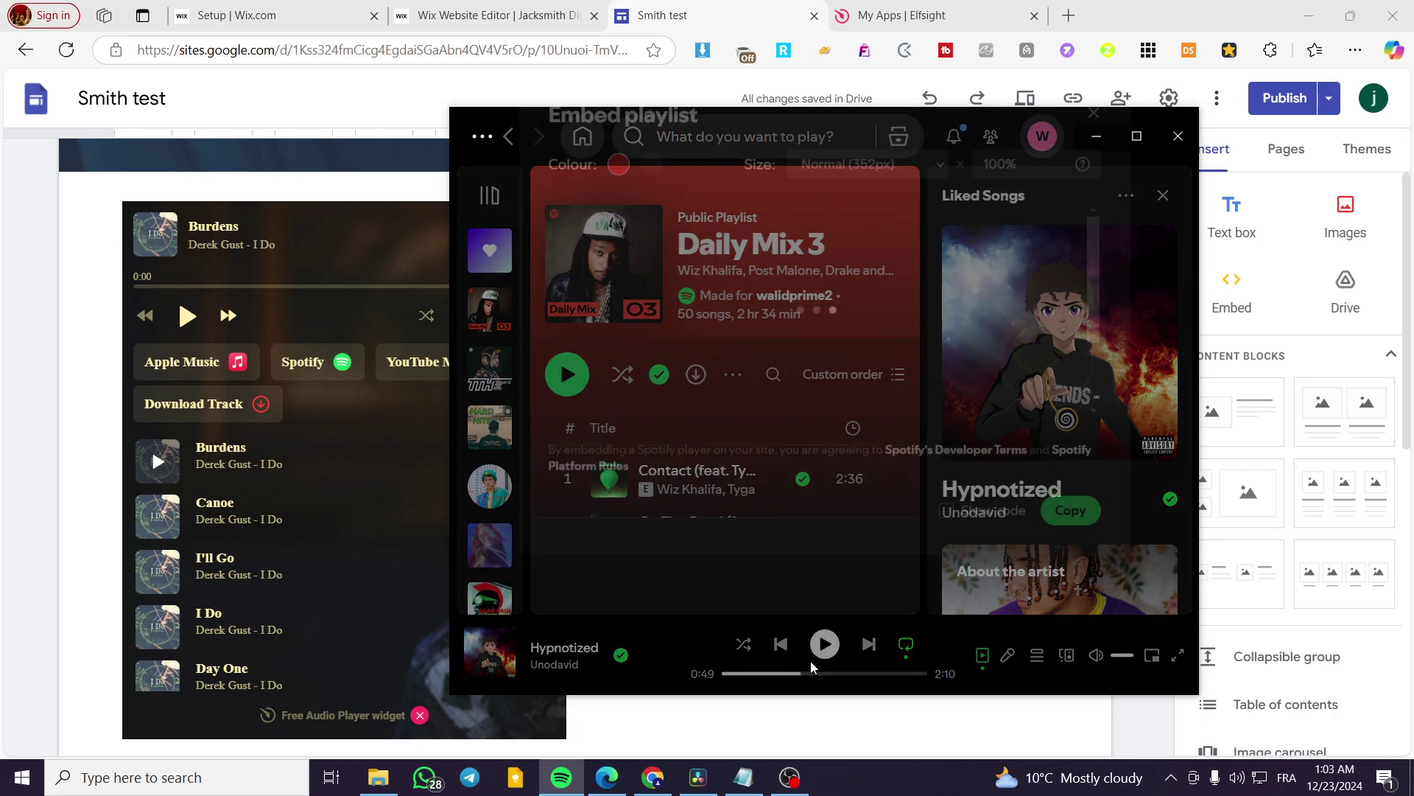
{"action": "left_click", "coordinate": [1008, 544]}
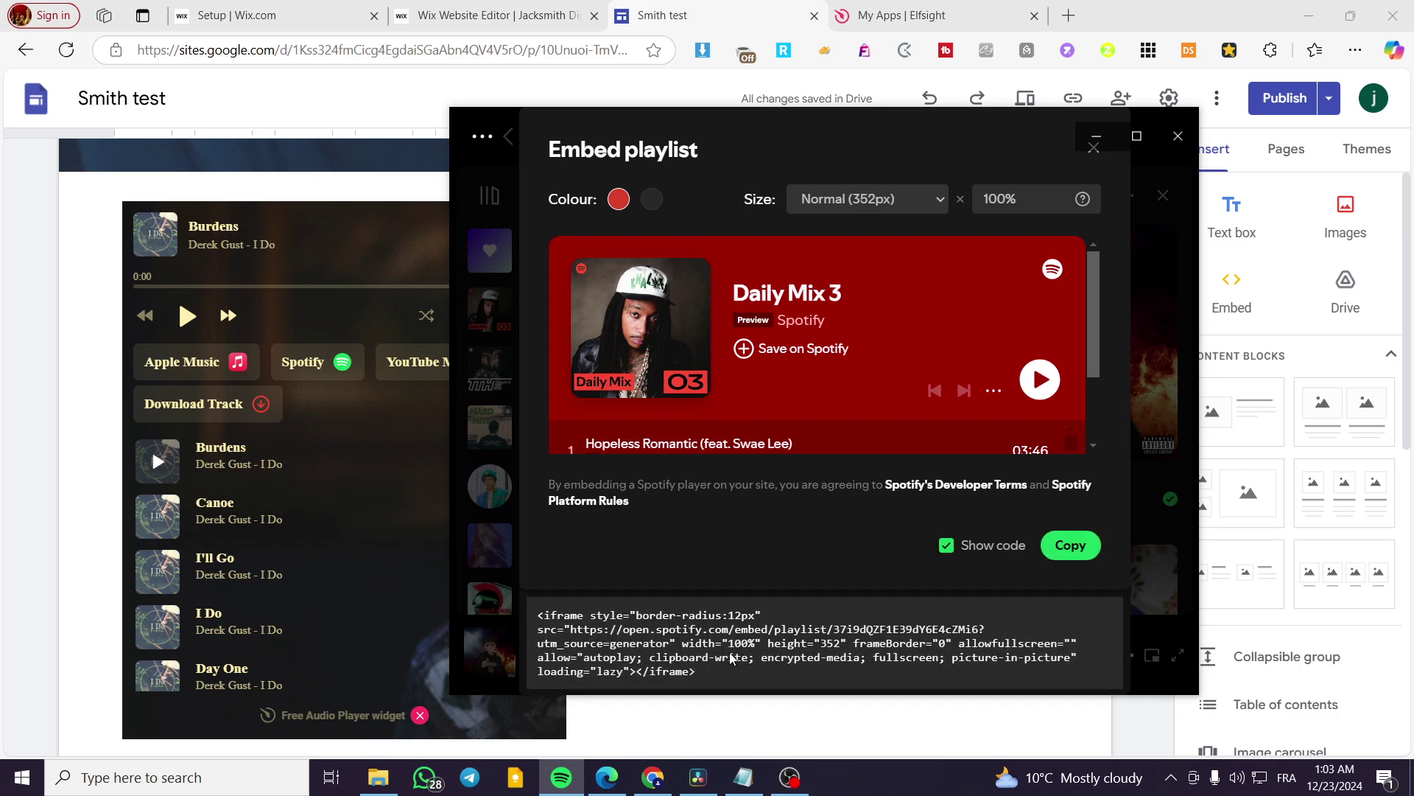
{"action": "left_click", "coordinate": [1059, 551]}
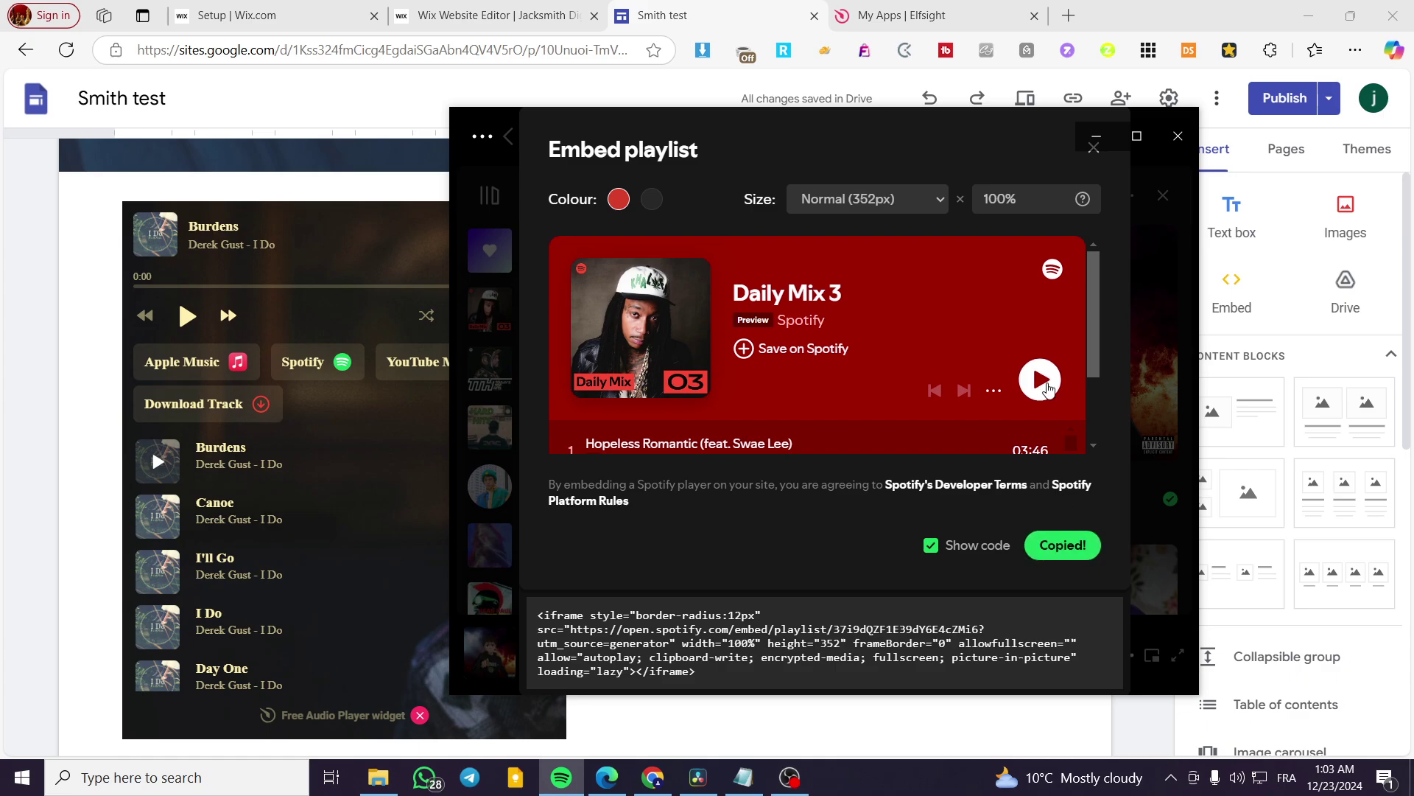
{"action": "scroll", "coordinate": [1052, 379], "scroll_direction": "down", "scroll_amount": 2}
{"action": "scroll", "coordinate": [1052, 380], "scroll_direction": "up", "scroll_amount": 2}
Try compact size and a dark colour, keep Normal (352px), and copy the final embed code.
{"action": "left_click", "coordinate": [911, 203]}
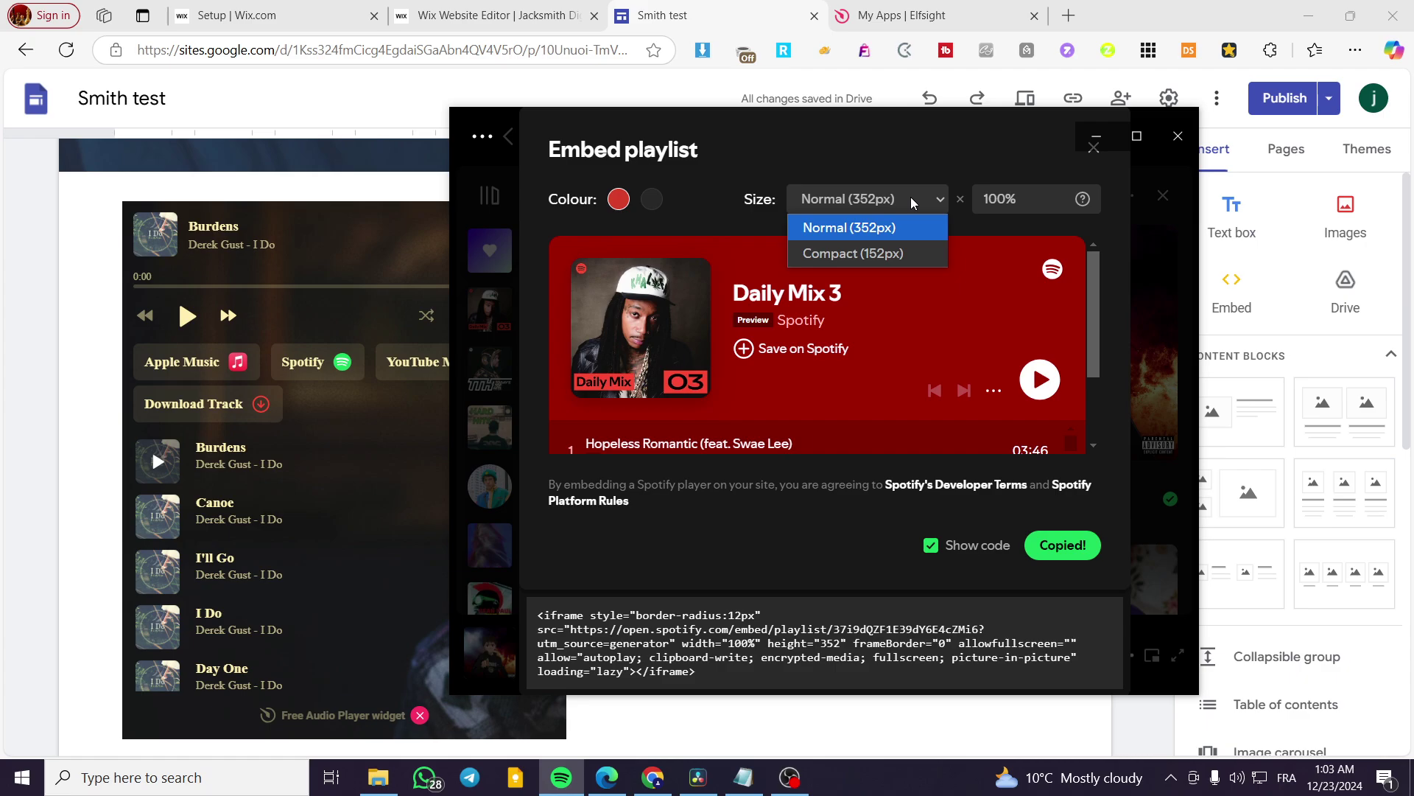
{"action": "left_click", "coordinate": [896, 255]}
{"action": "left_click", "coordinate": [902, 204]}
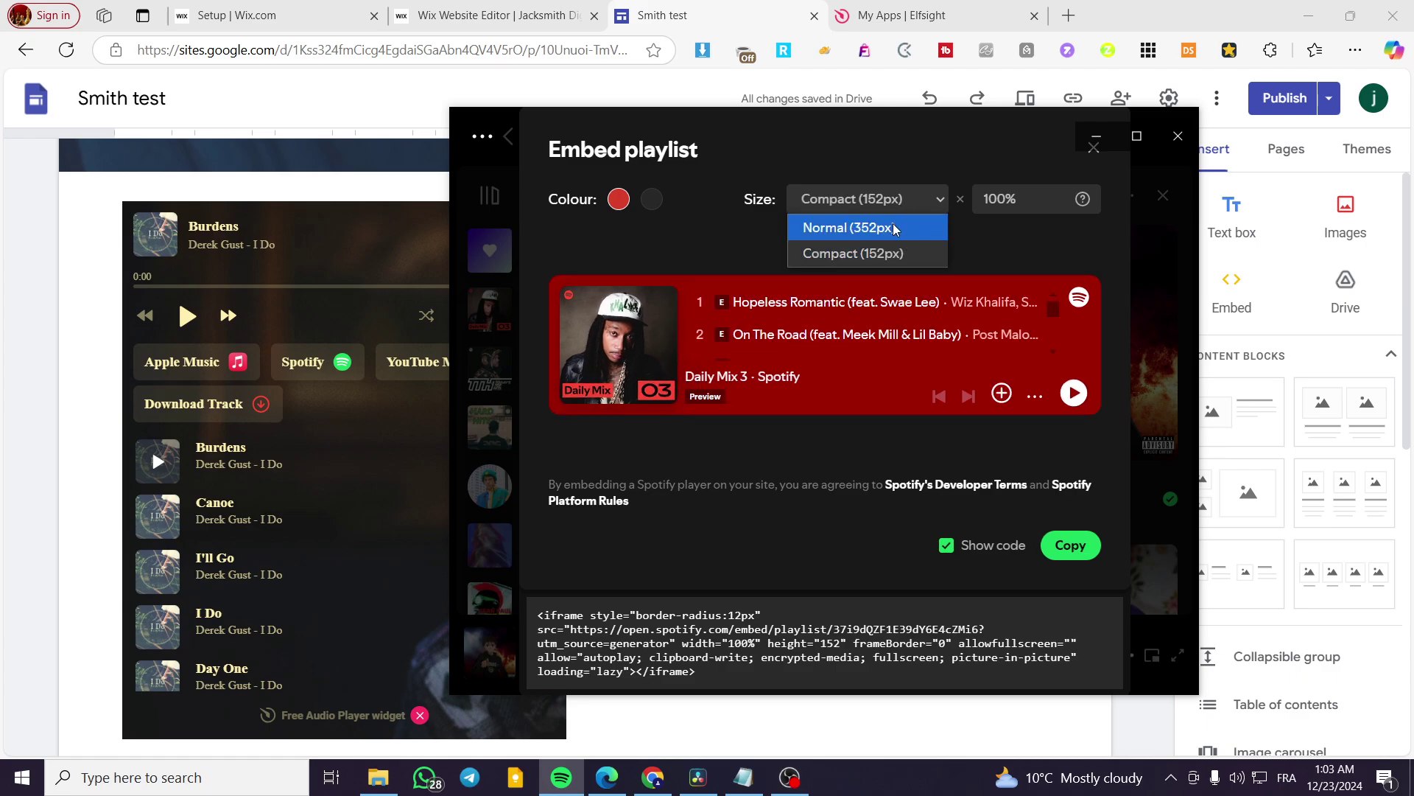
{"action": "left_click", "coordinate": [895, 228]}
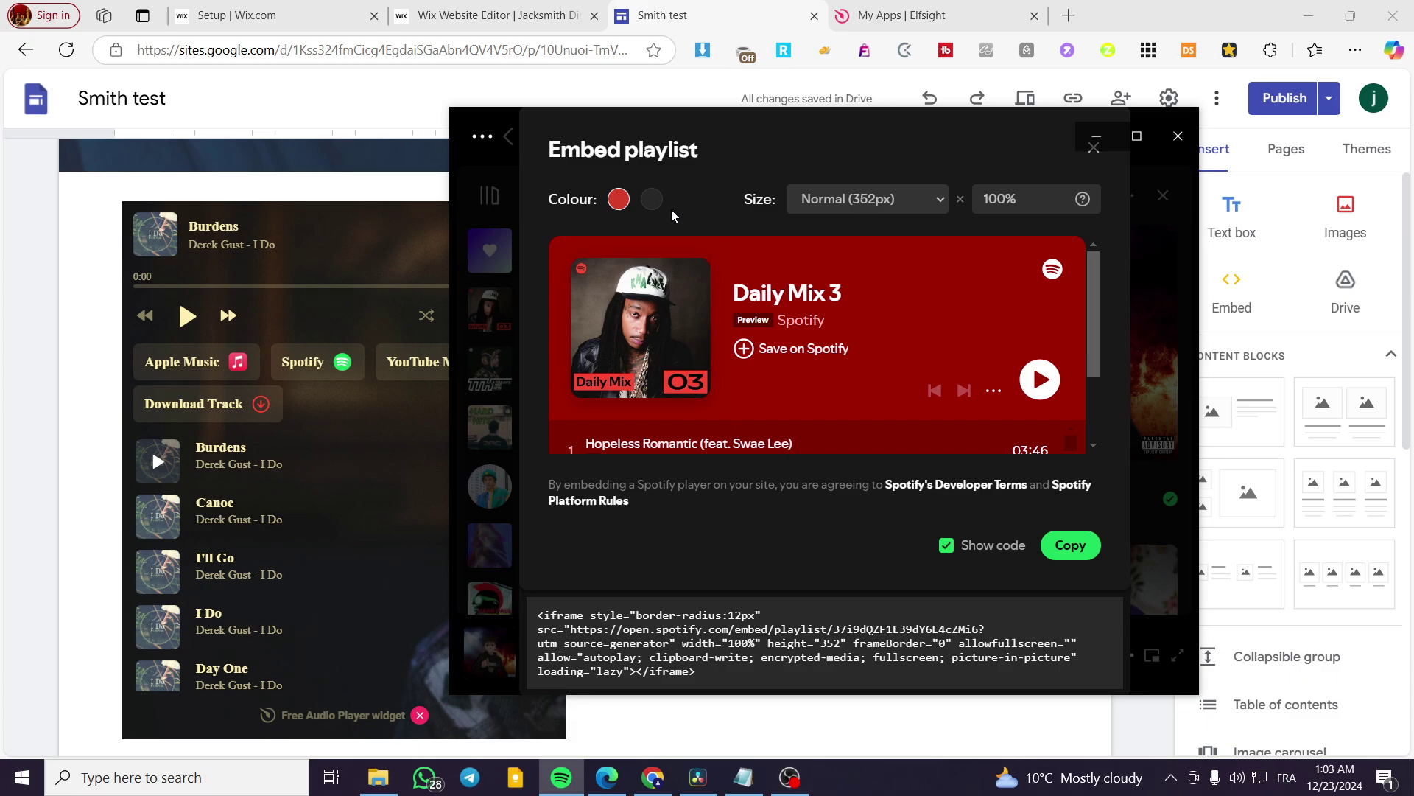
{"action": "left_click", "coordinate": [652, 199]}
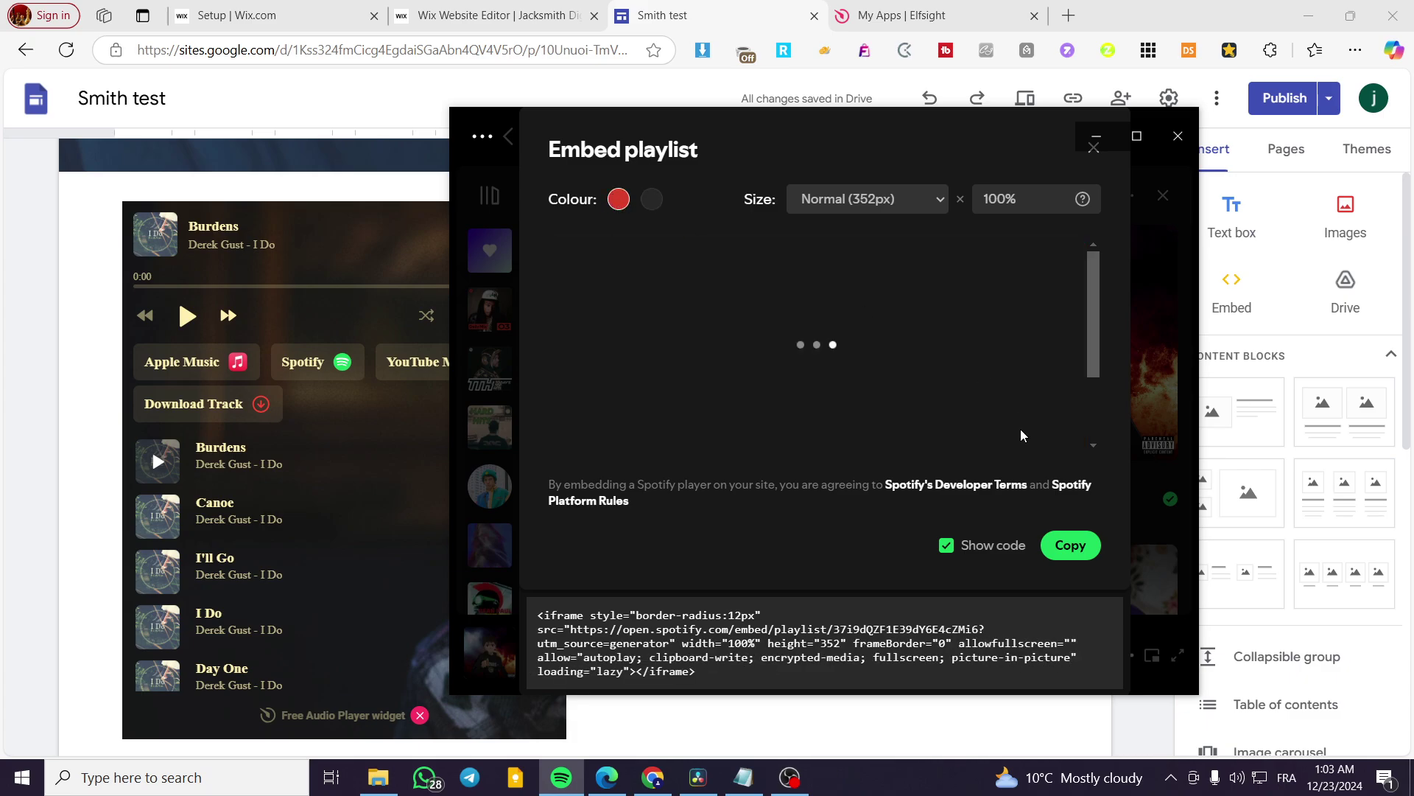
{"action": "left_click", "coordinate": [1070, 545]}
Embed the Spotify Daily Mix 3 iframe code on the Smith test page and shorten its box to fit.
{"action": "left_click", "coordinate": [774, 10]}
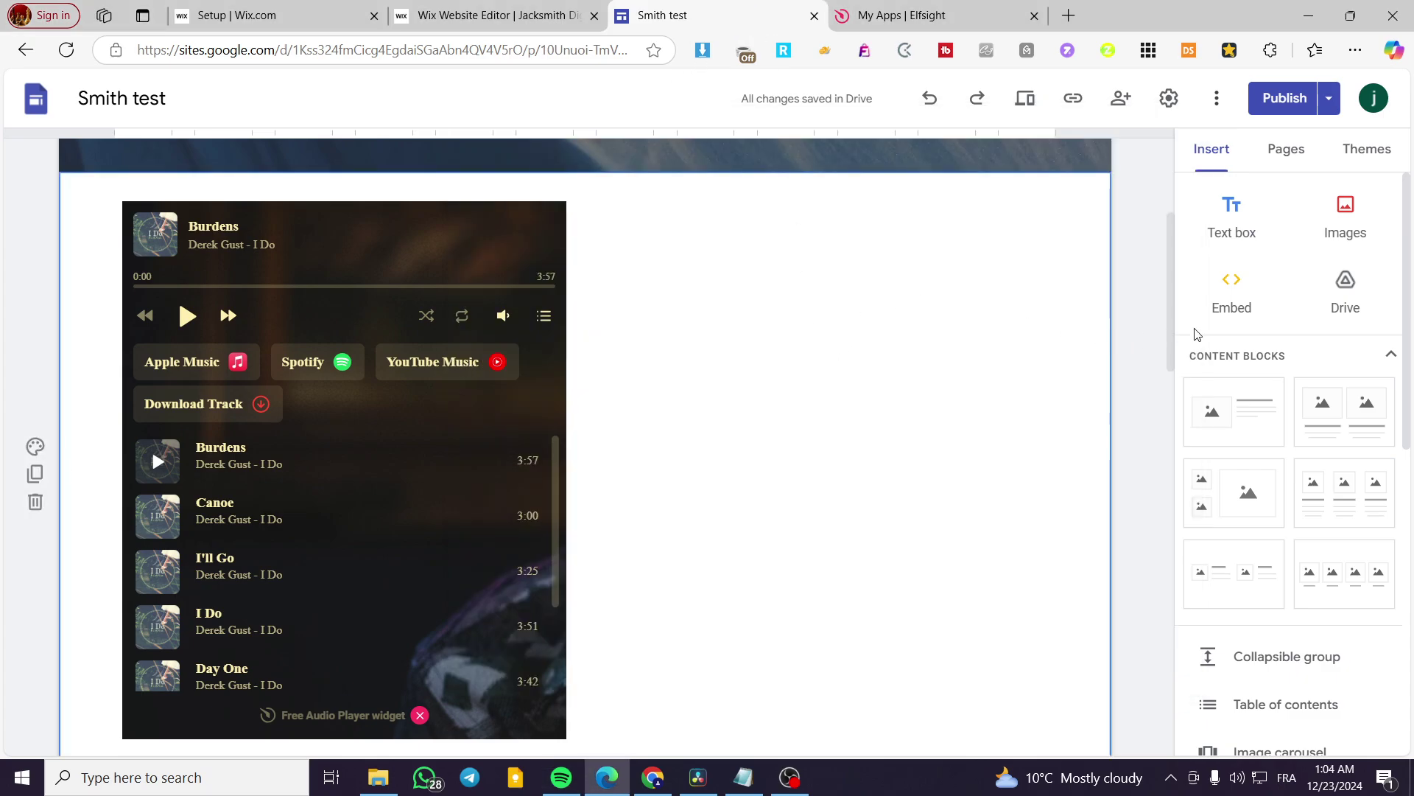
{"action": "left_click", "coordinate": [1230, 294]}
{"action": "left_click", "coordinate": [578, 362]}
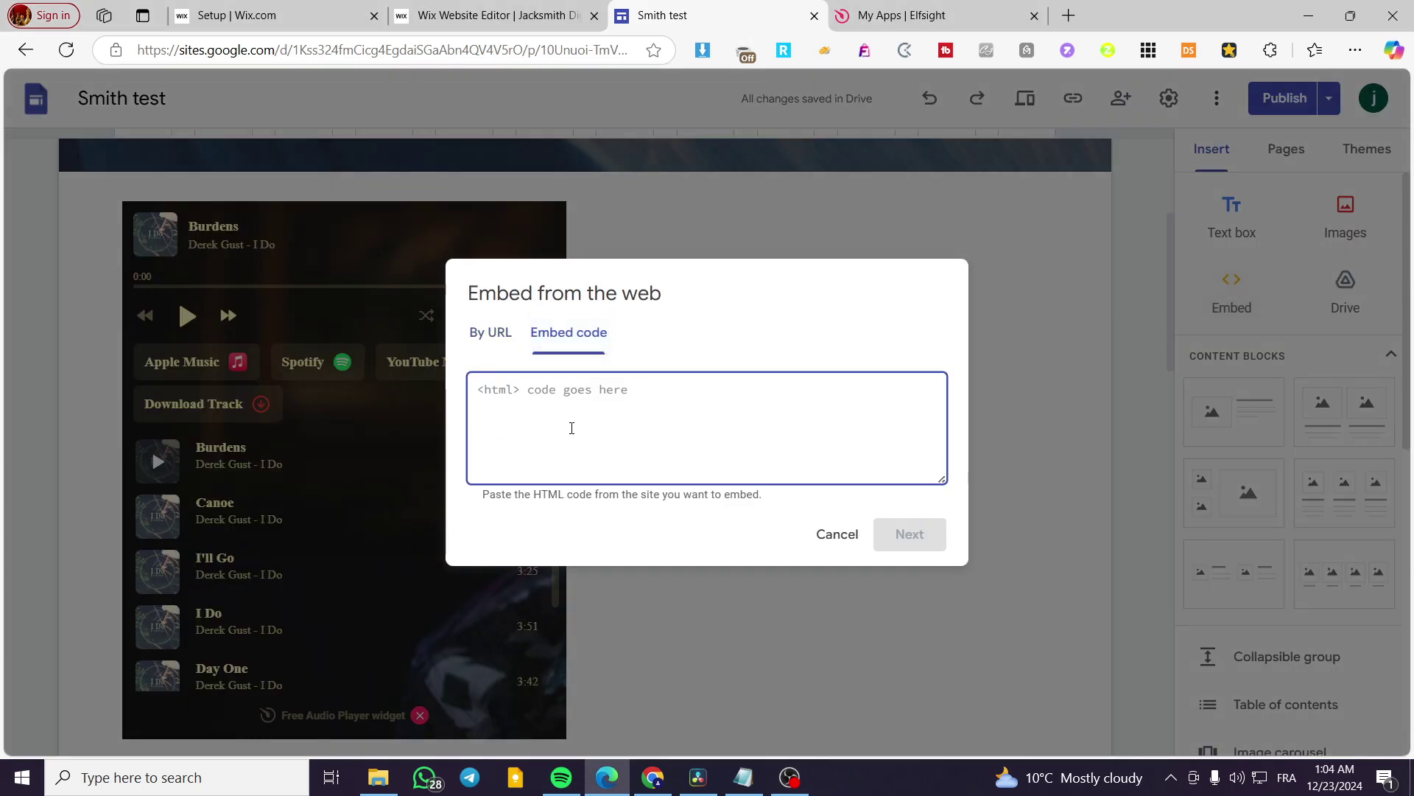
{"action": "key", "text": "ctrl+v"}
{"action": "left_click", "coordinate": [914, 536]}
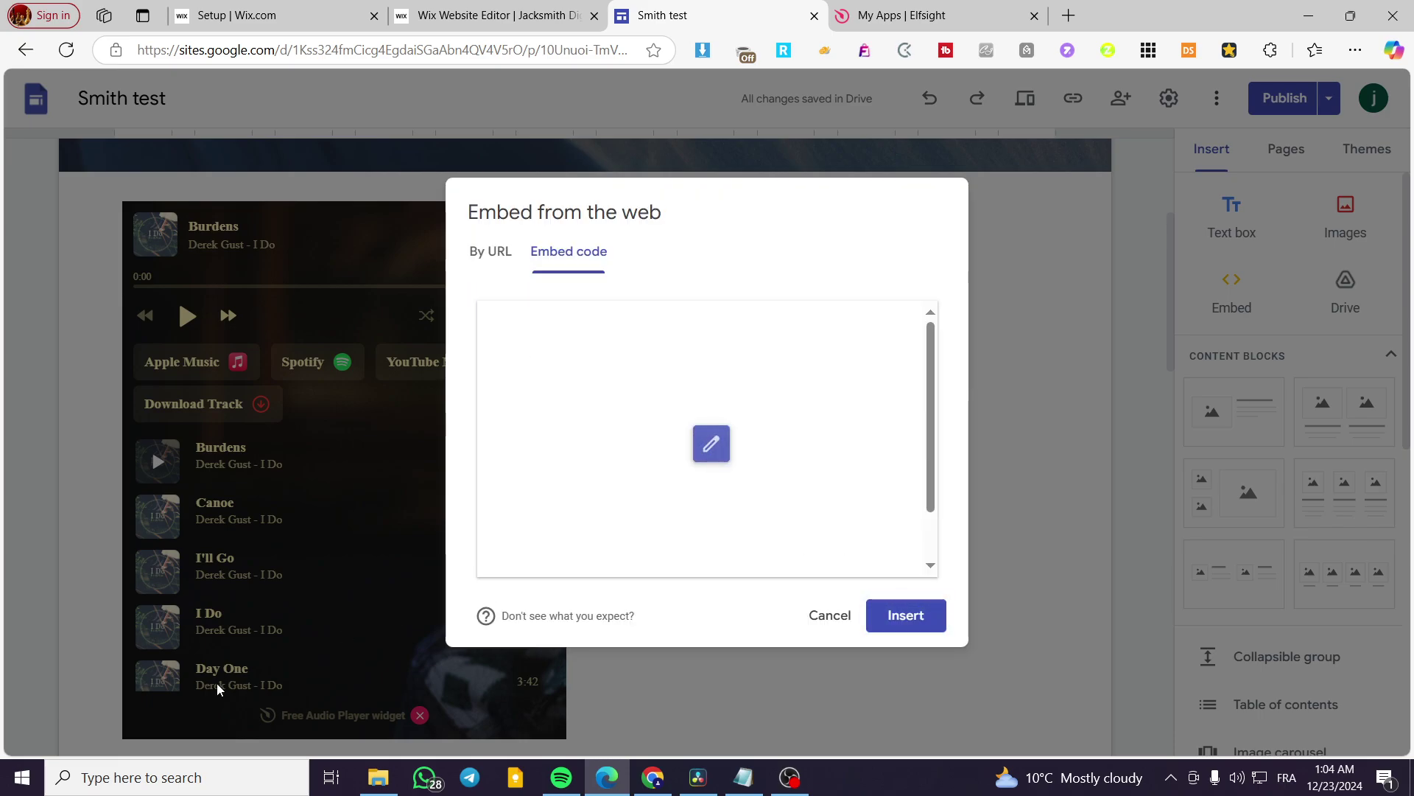
{"action": "left_click", "coordinate": [904, 617]}
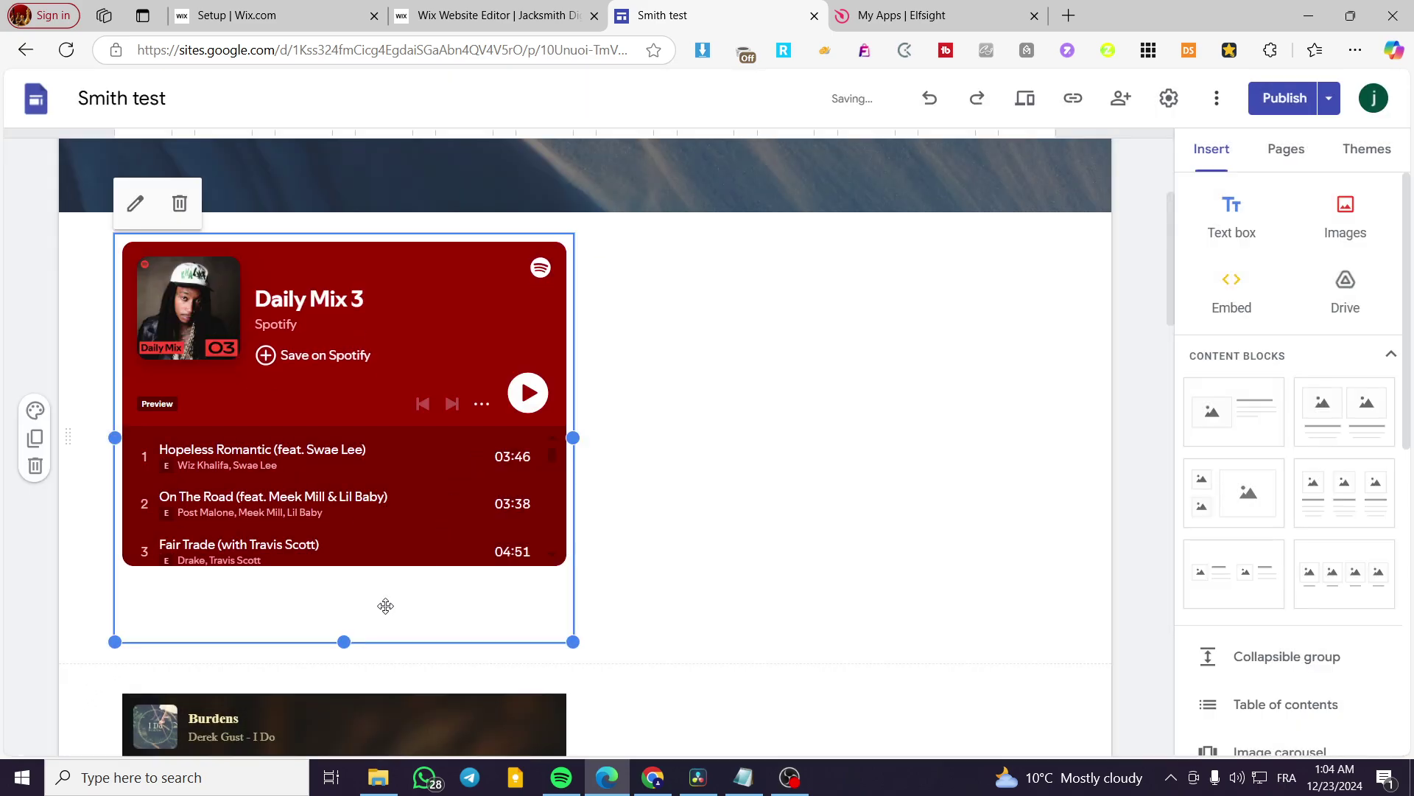
{"action": "left_click_drag", "start_coordinate": [344, 642], "coordinate": [344, 579]}
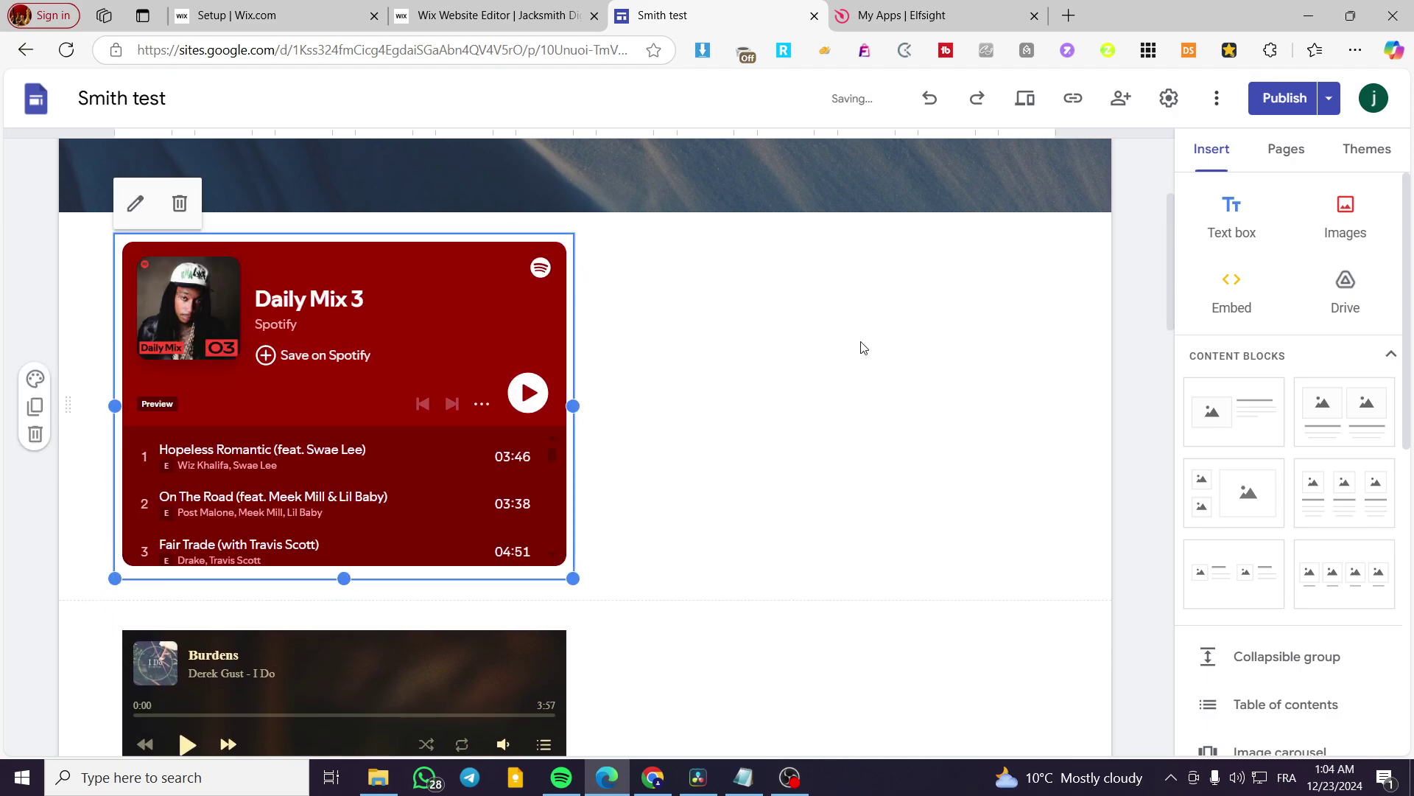